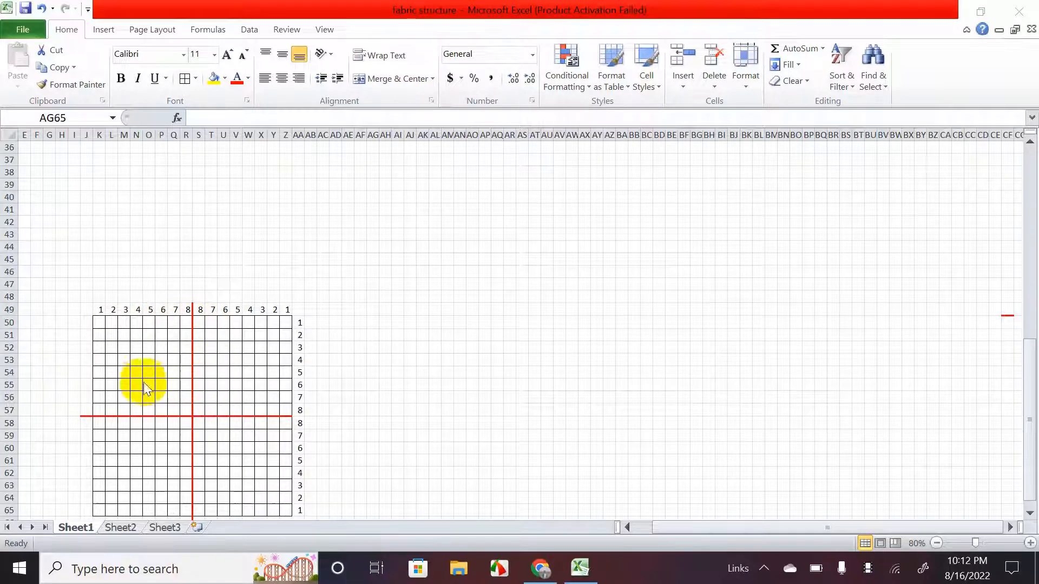
- Fill cell K57, at end 1 and pick 8 of the upper-left quadrant, with red
click(99, 405)
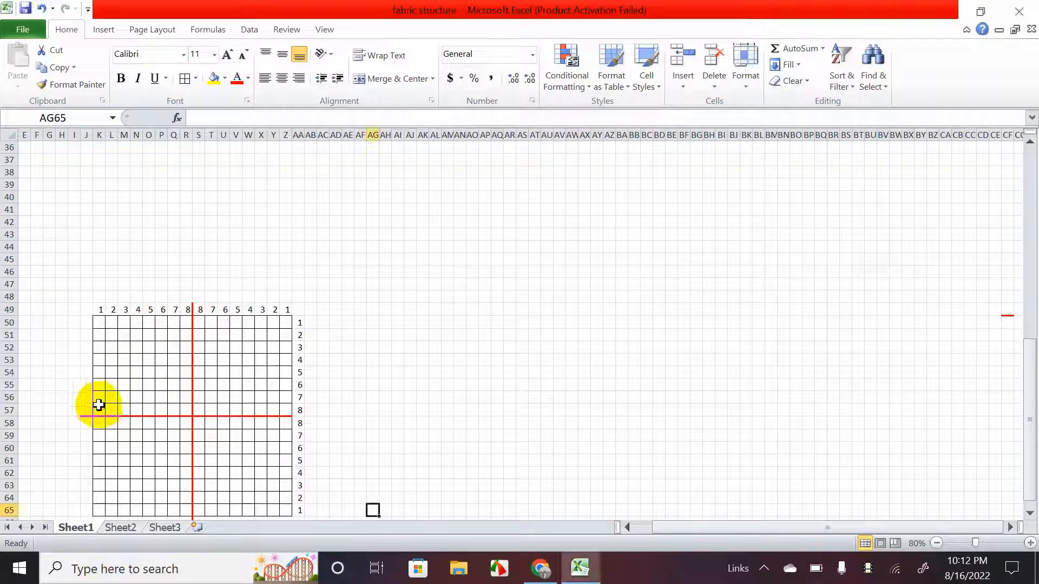
click(221, 79)
click(225, 79)
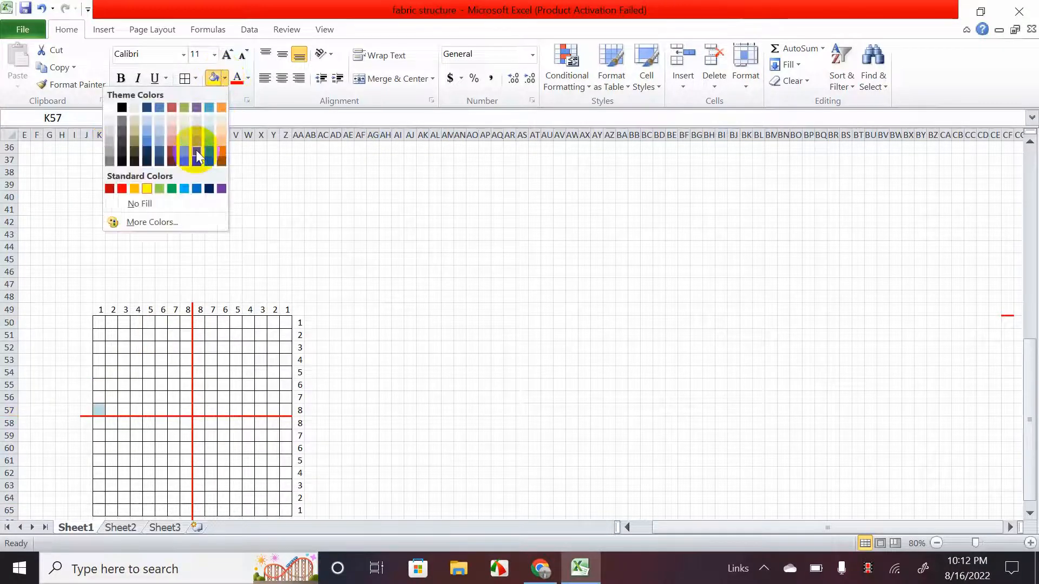
click(116, 189)
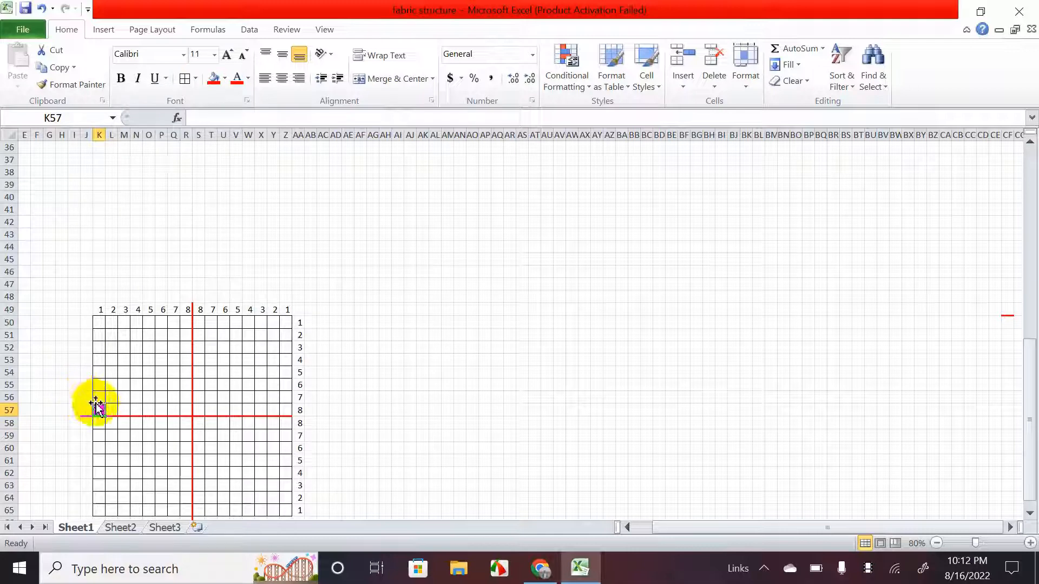
- Copy the red cell K57 into K54:K56, L53:L56, M52:M55, N51:N54 and O50:O53 to form a rising diagonal
key(ctrl+c)
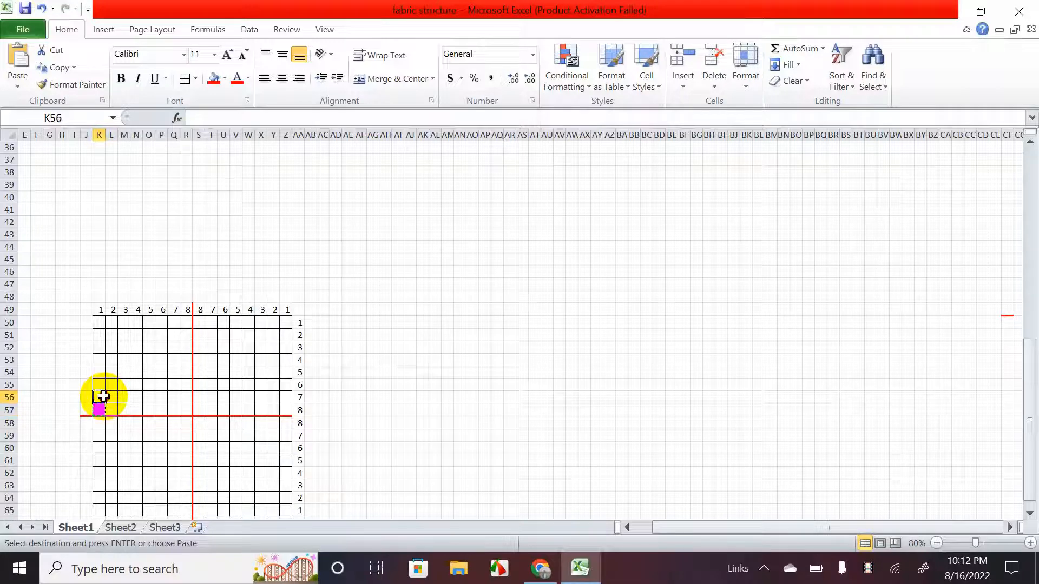
drag(104, 397, 147, 325)
key(ctrl+v)
key(ctrl+v)
key(ctrl+v)
key(ctrl+v)
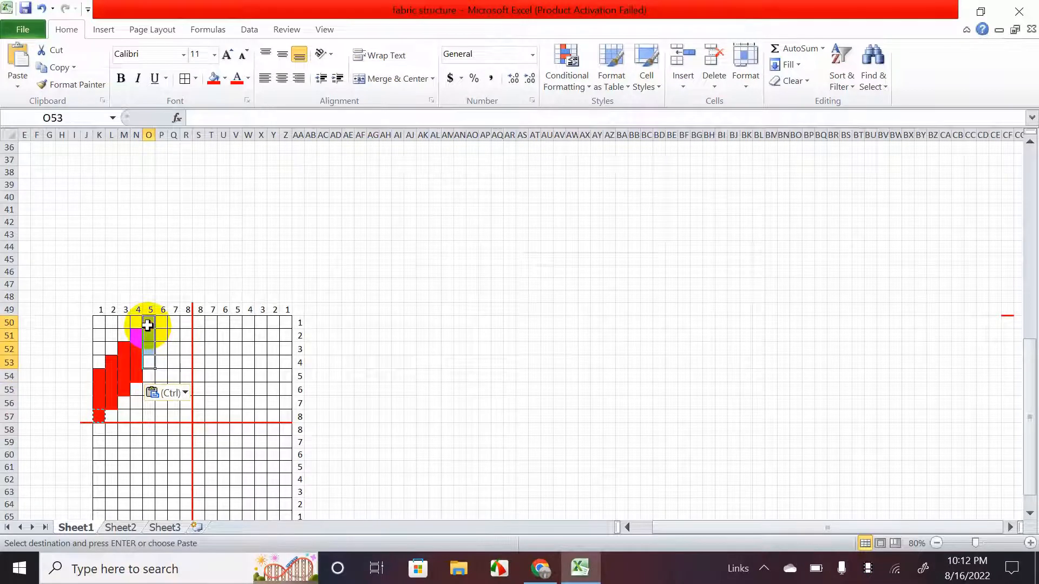
key(ctrl+v)
key(ctrl)
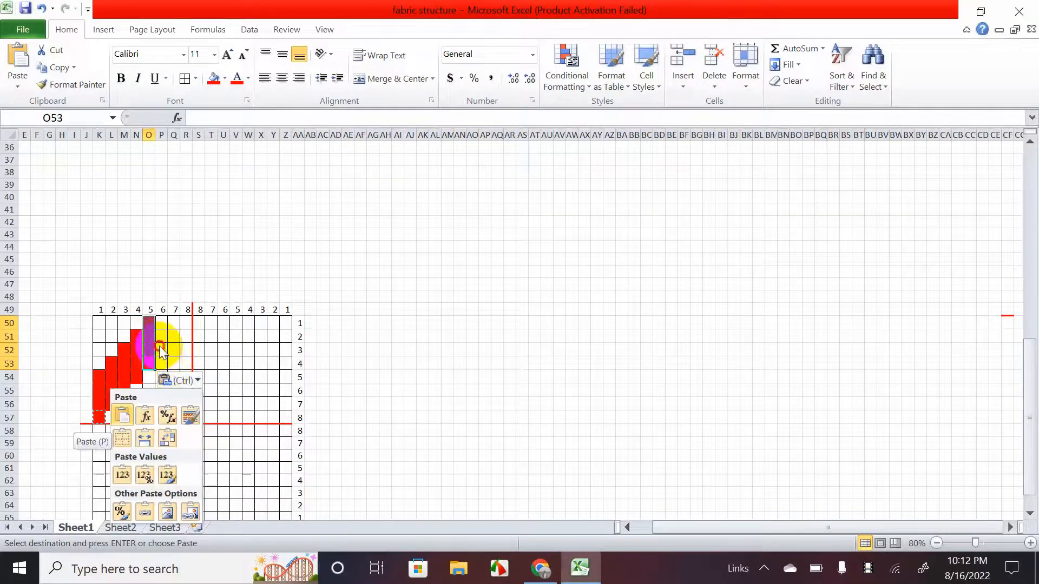
click(160, 351)
- Paste the copied red cell into P50:P52 and P57
drag(160, 352, 160, 329)
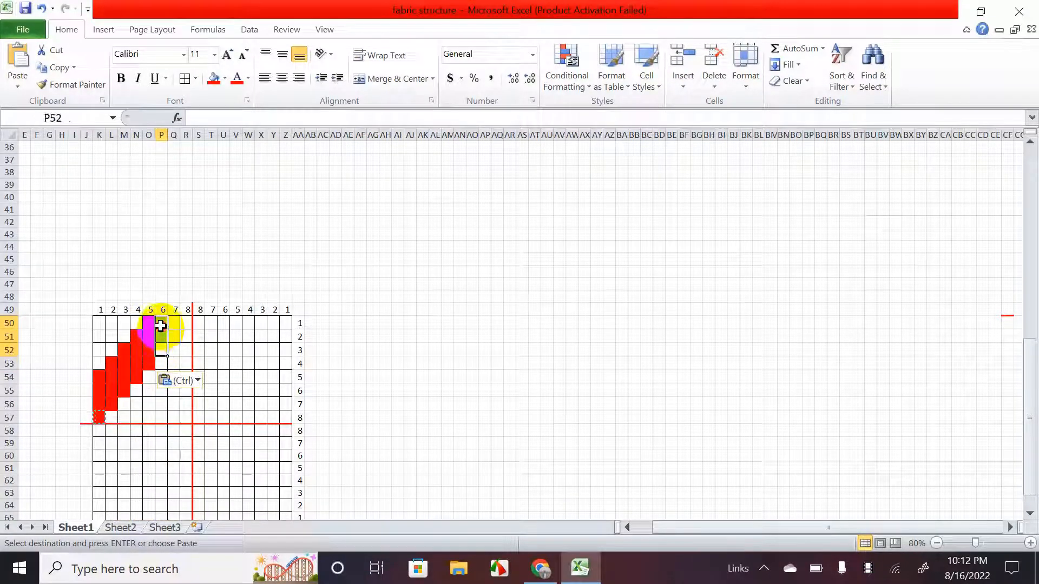
key(ctrl+v)
click(160, 415)
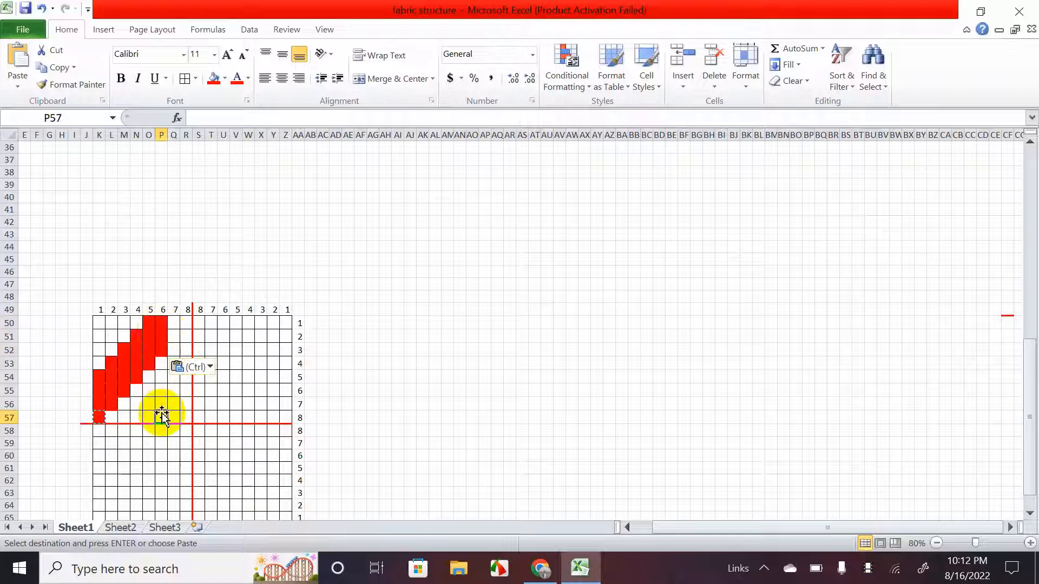
key(ctrl+v)
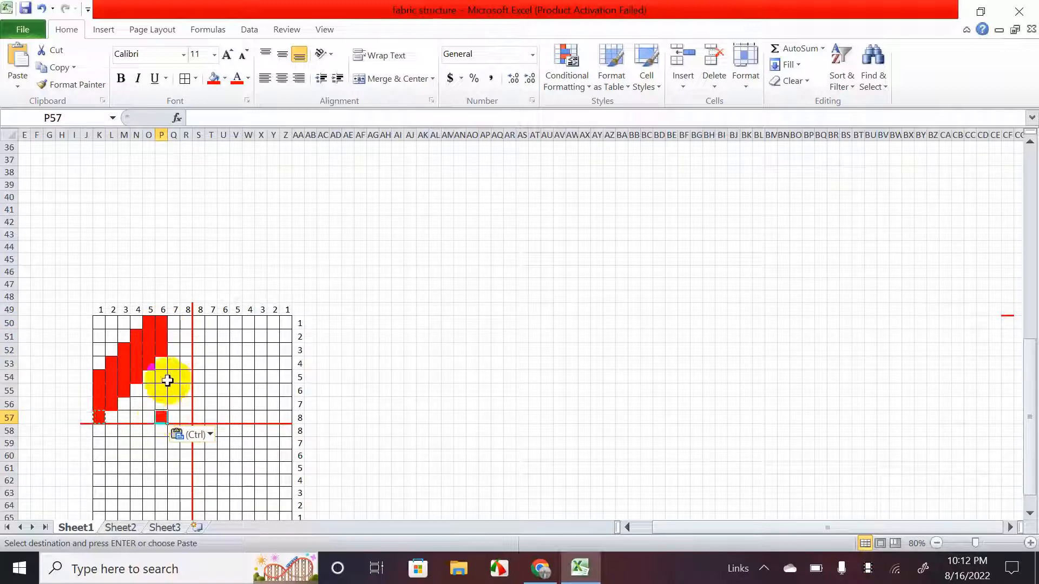
- Paste the copied red cell into Q50:Q51, Q56:Q57, R50 and R55:R57 to complete the first quadrant
drag(174, 336, 174, 323)
key(ctrl+v)
drag(174, 415, 175, 407)
key(ctrl+v)
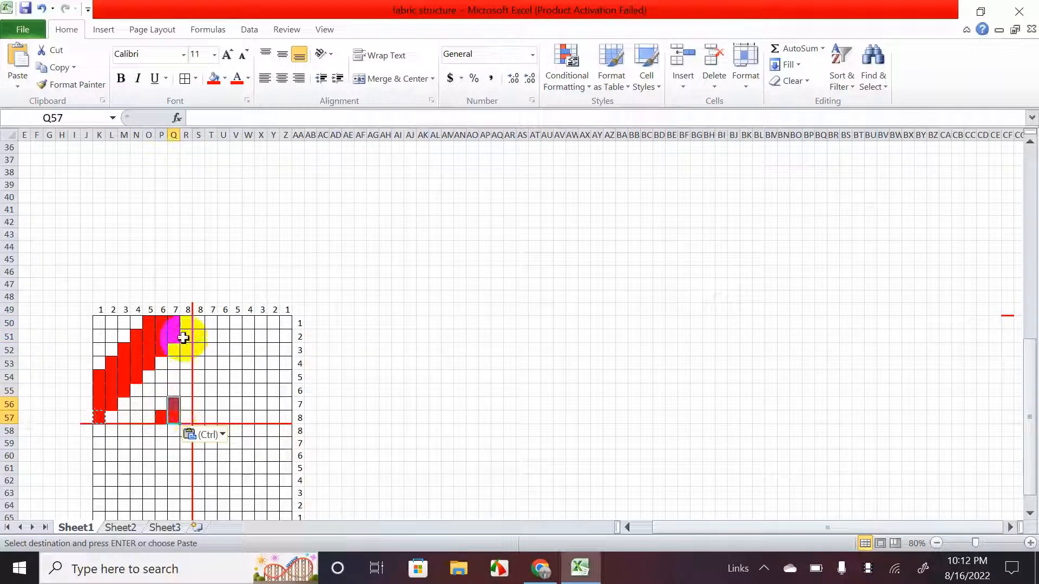
key(ctrl+v)
drag(186, 417, 185, 396)
key(ctrl+v)
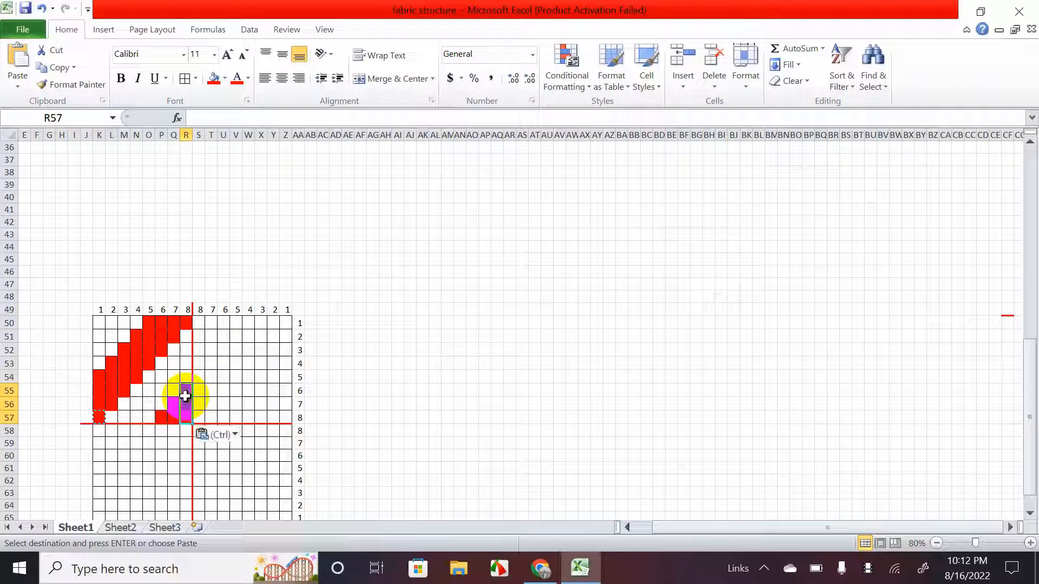
click(210, 404)
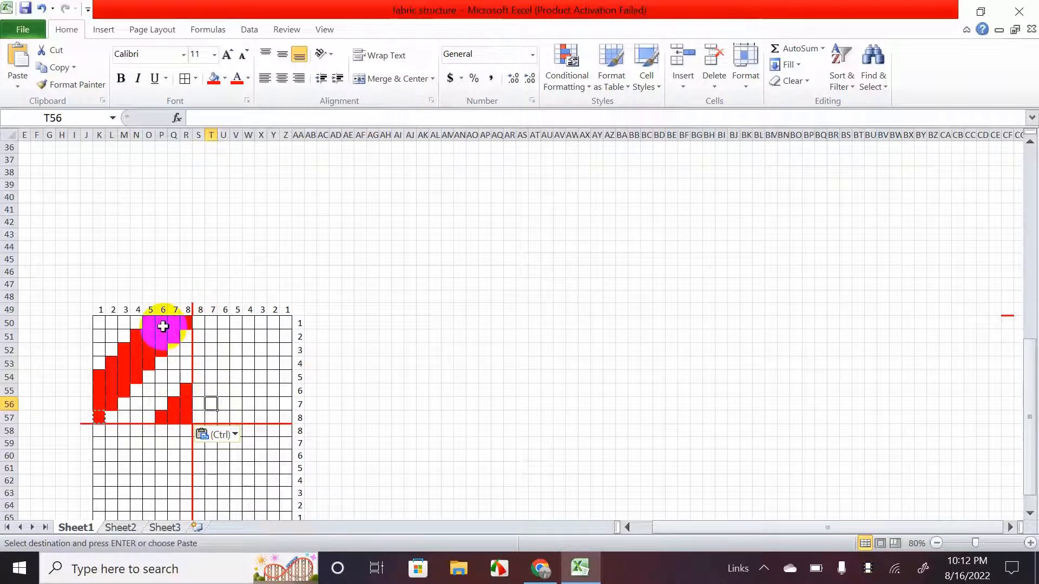
drag(173, 320, 176, 403)
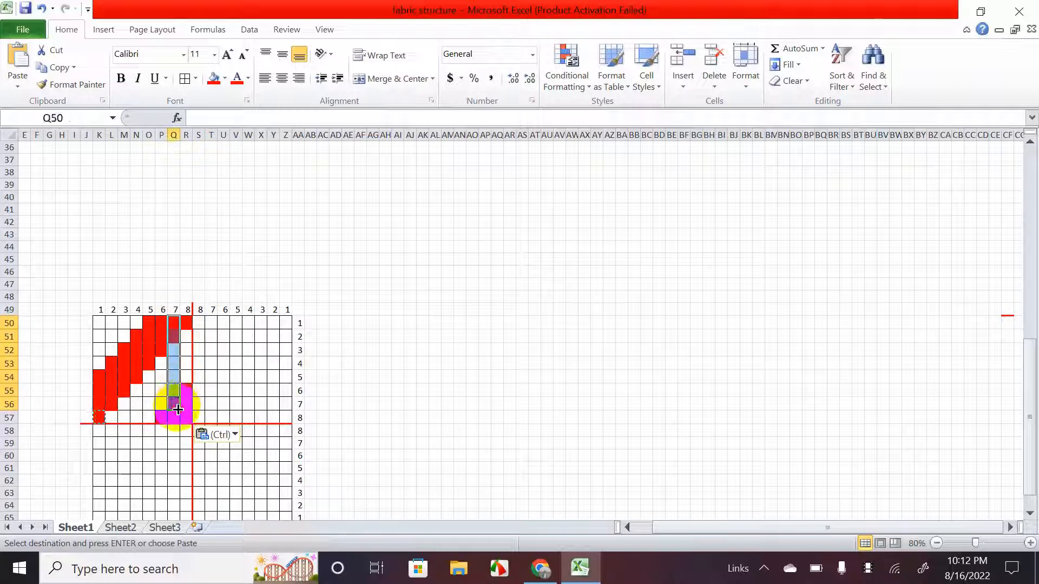
click(203, 349)
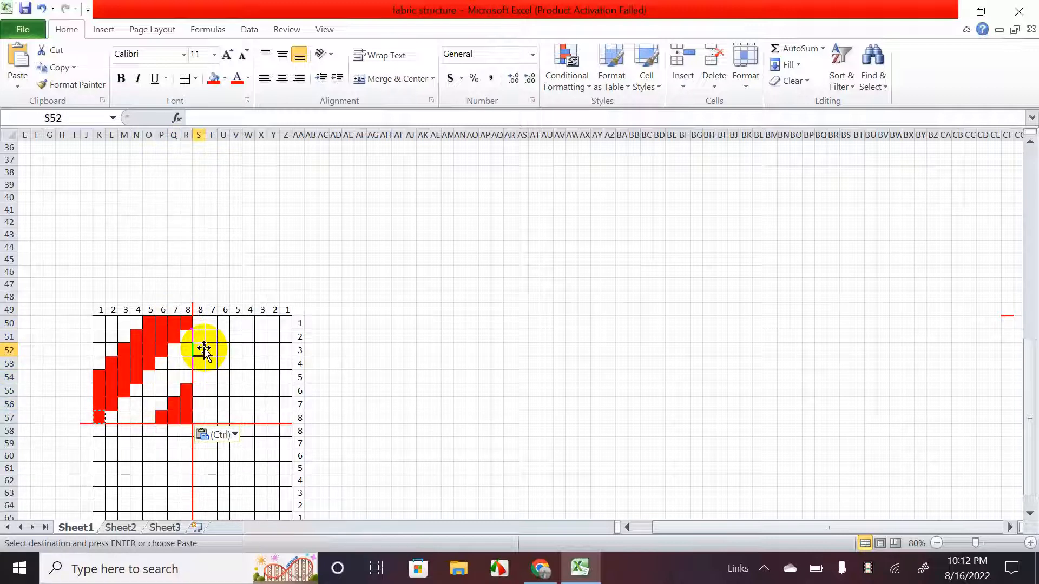
scroll(313, 331, down, 1)
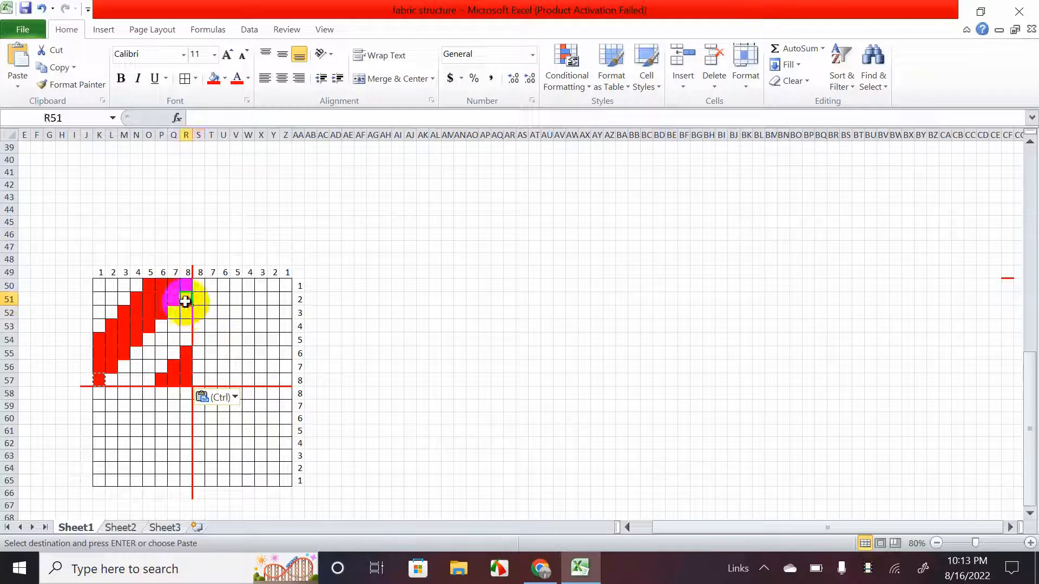
drag(185, 301, 189, 339)
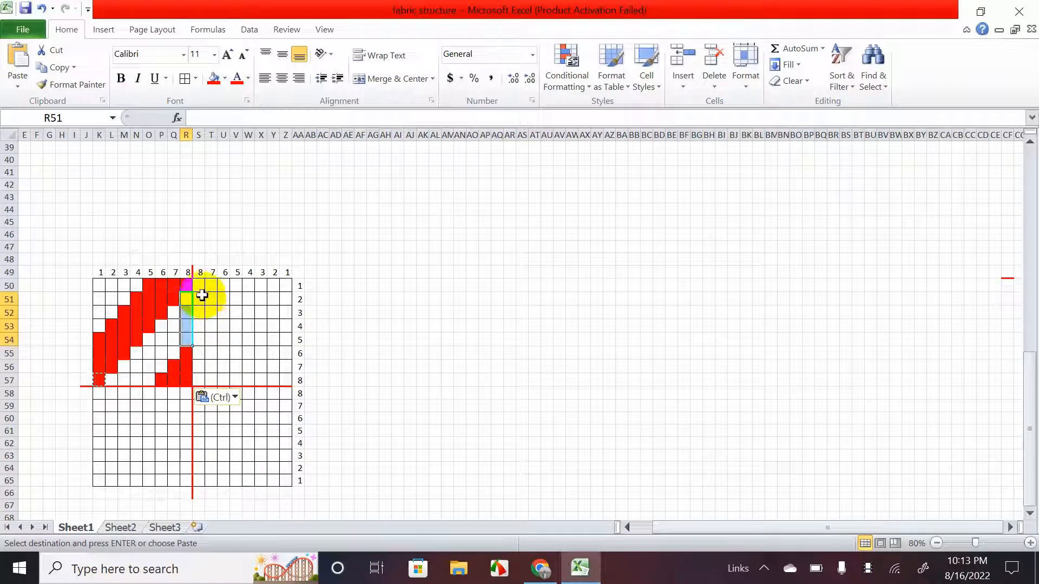
- Fill S51:S54 and T52:T55 with red to start the descending diagonal of the second quadrant
drag(201, 300, 200, 340)
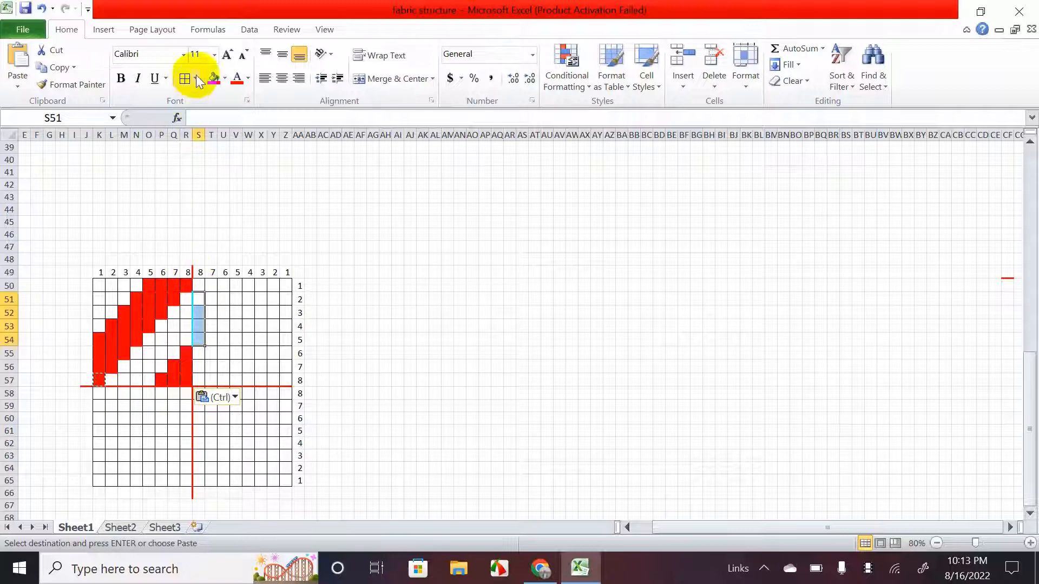
click(214, 79)
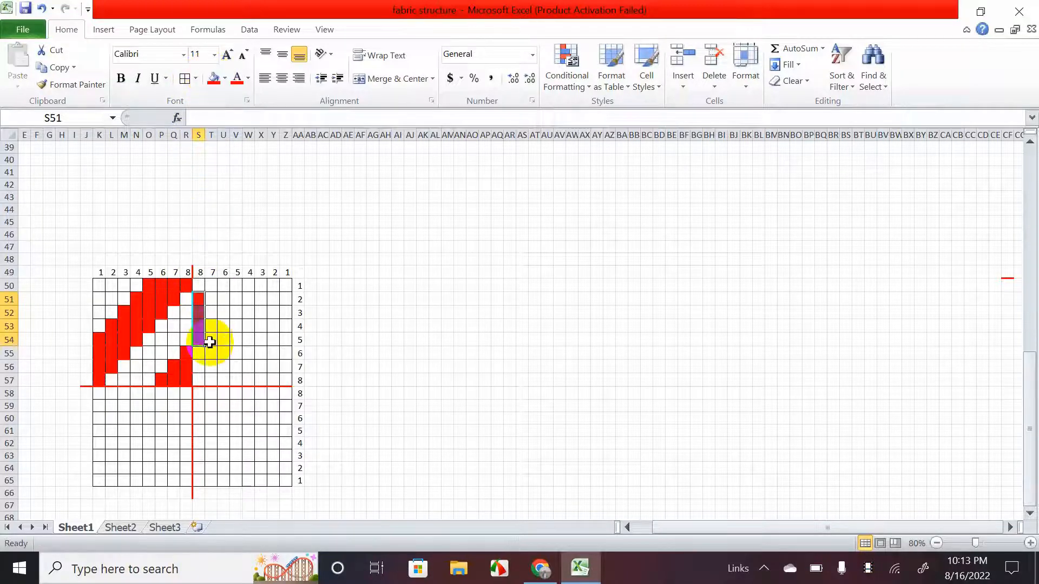
click(209, 341)
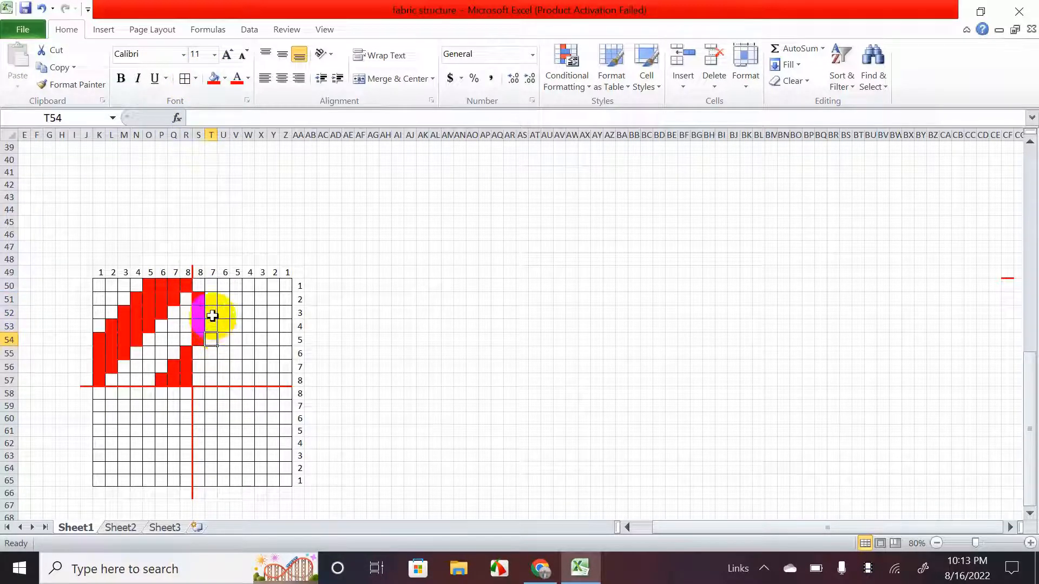
drag(212, 312, 214, 349)
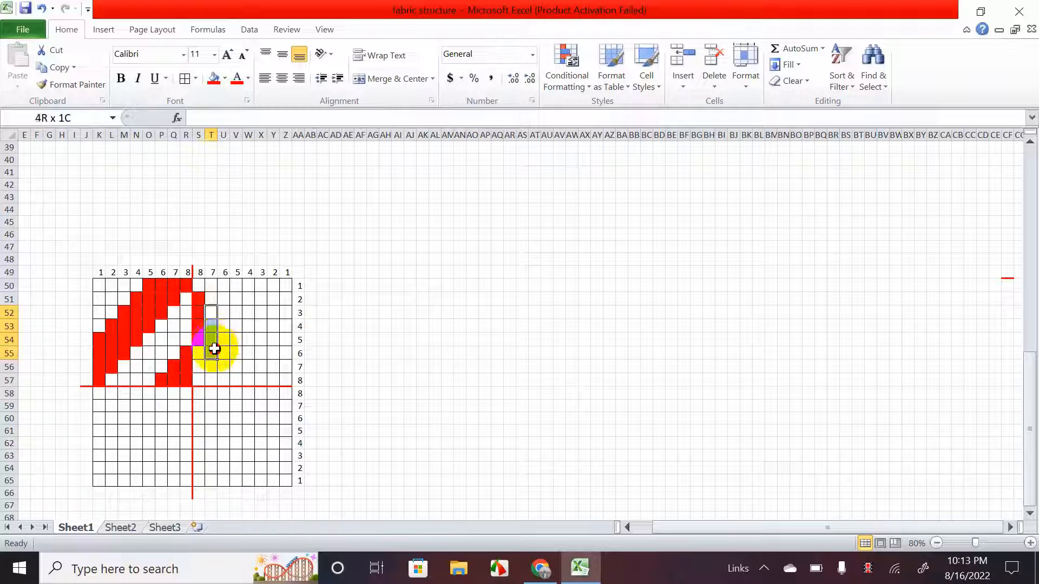
click(213, 78)
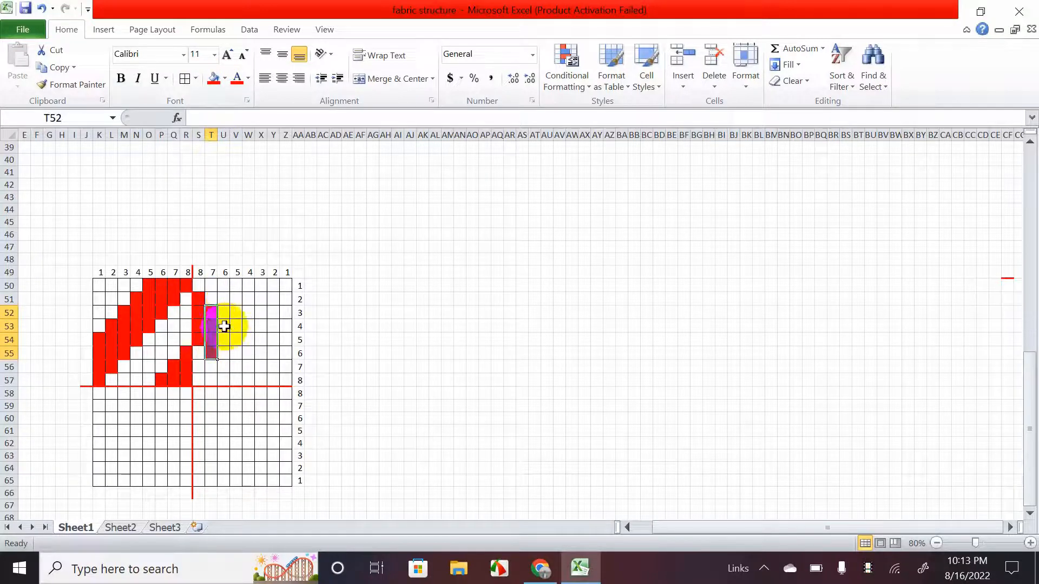
- Extend the descending diagonal by filling U53:U56 and V54:V57 with red
drag(223, 326, 225, 367)
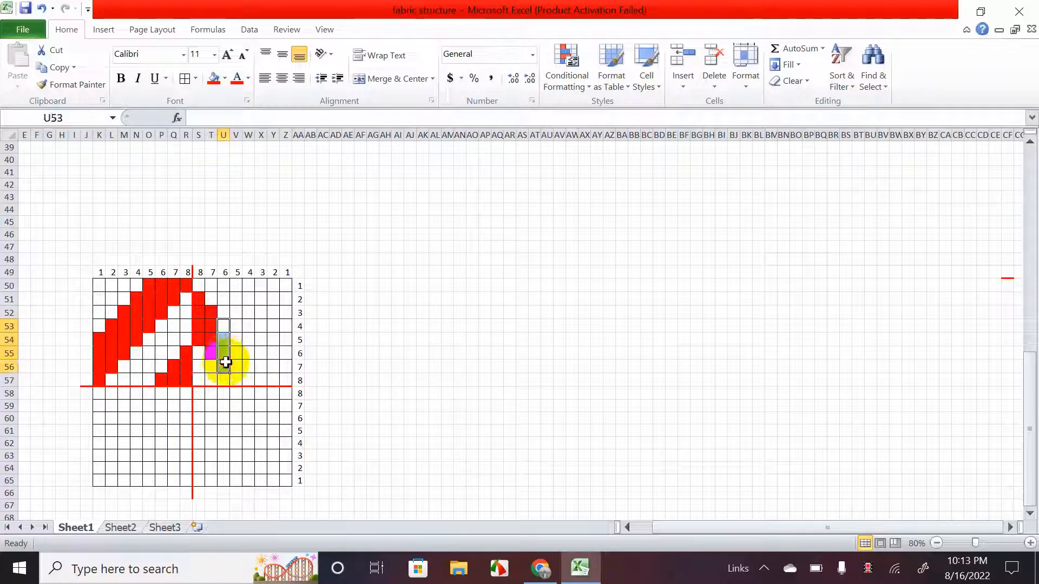
click(212, 80)
drag(236, 340, 238, 379)
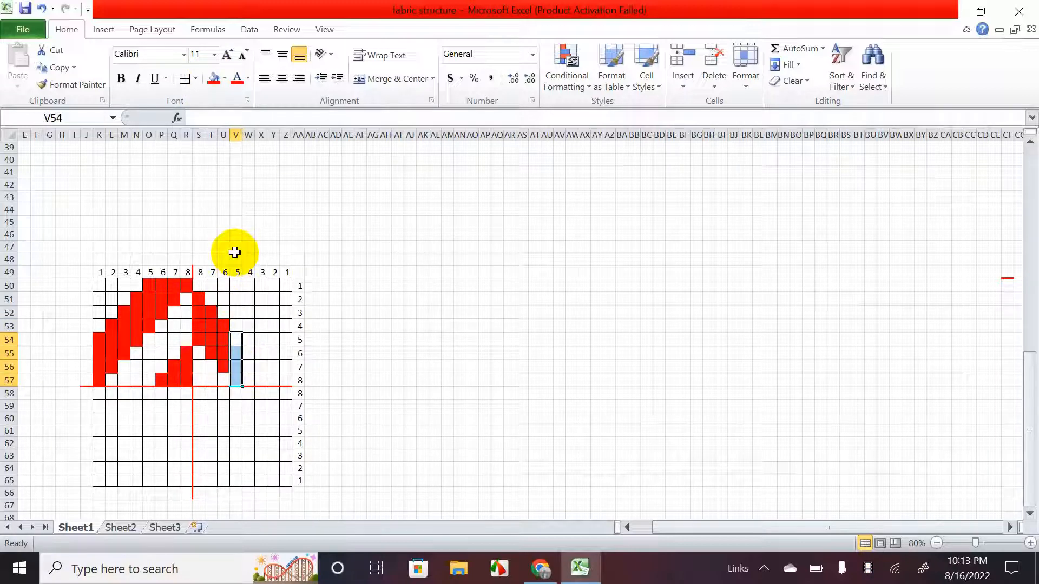
click(212, 79)
- Fill W55:W57 and the single cell W50 with red
drag(250, 349, 250, 380)
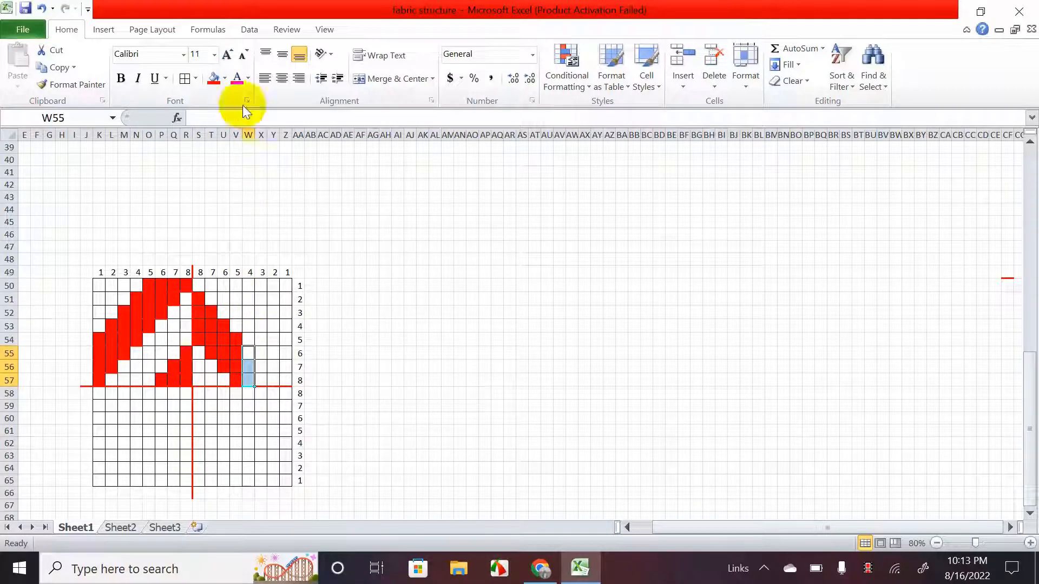
click(215, 81)
click(249, 286)
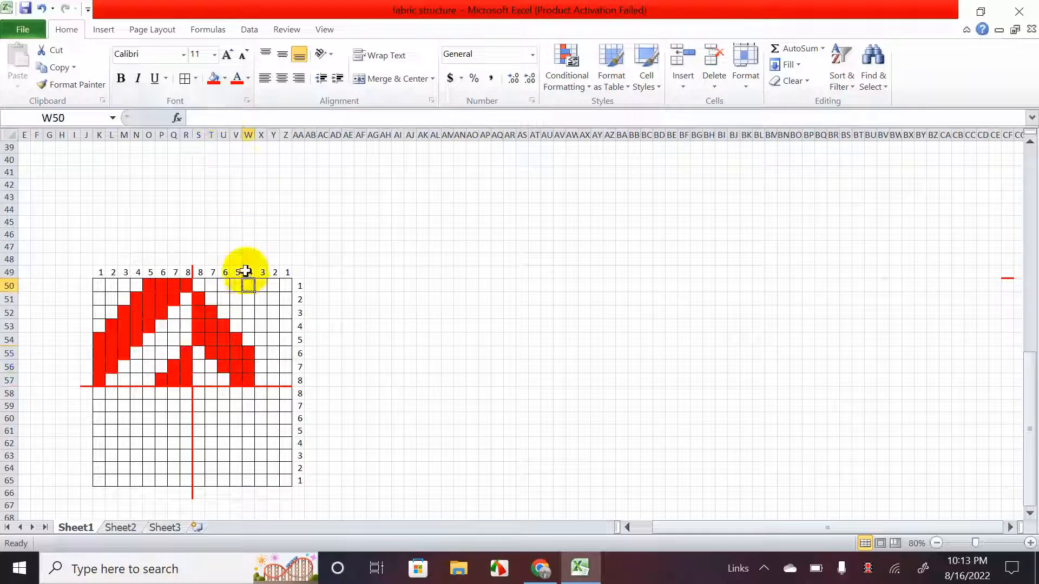
click(212, 80)
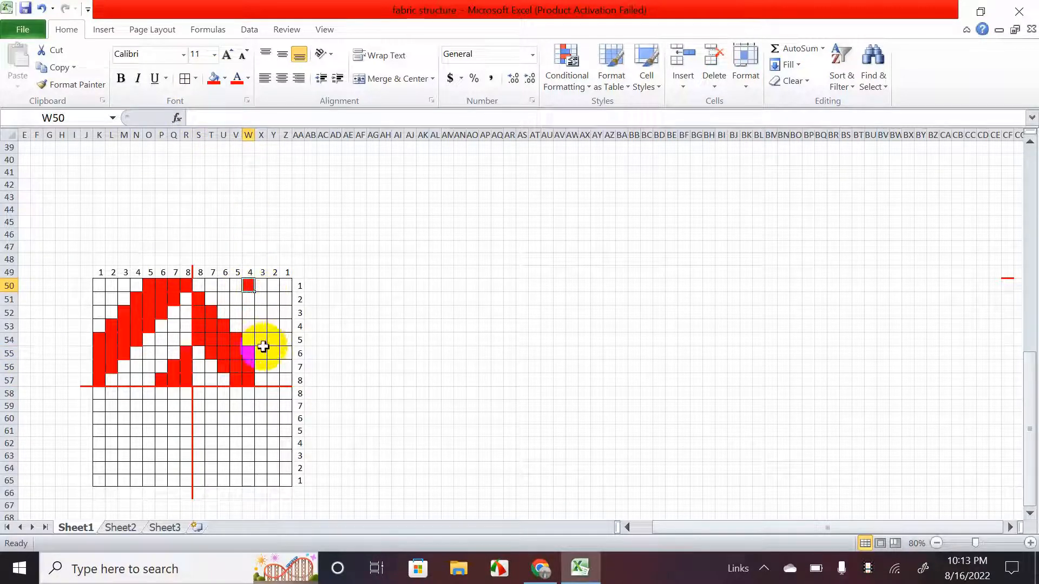
- Fill X56:X57 and X50:X51 with red
drag(261, 380, 261, 368)
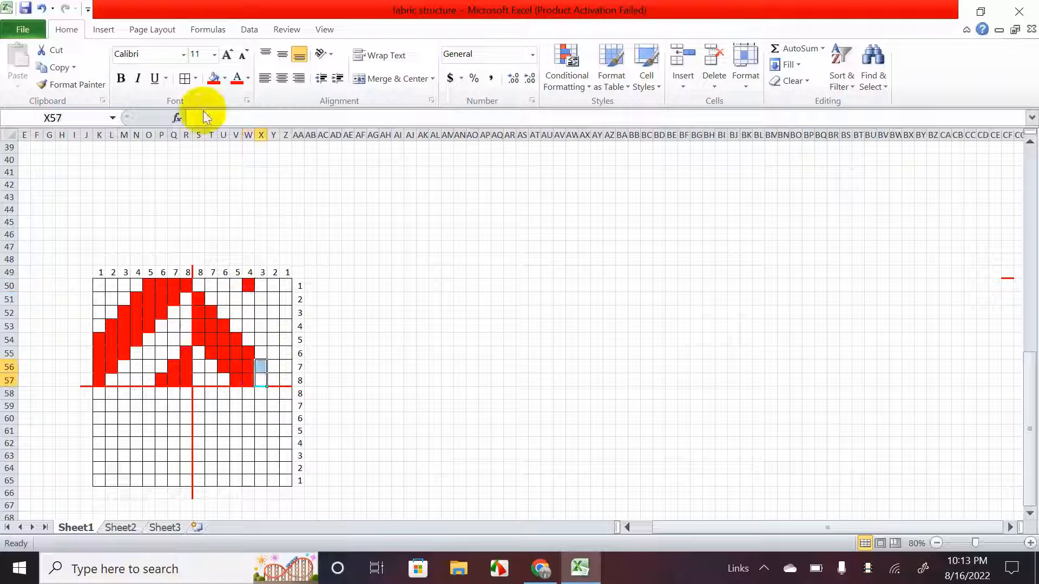
click(213, 81)
drag(264, 286, 264, 299)
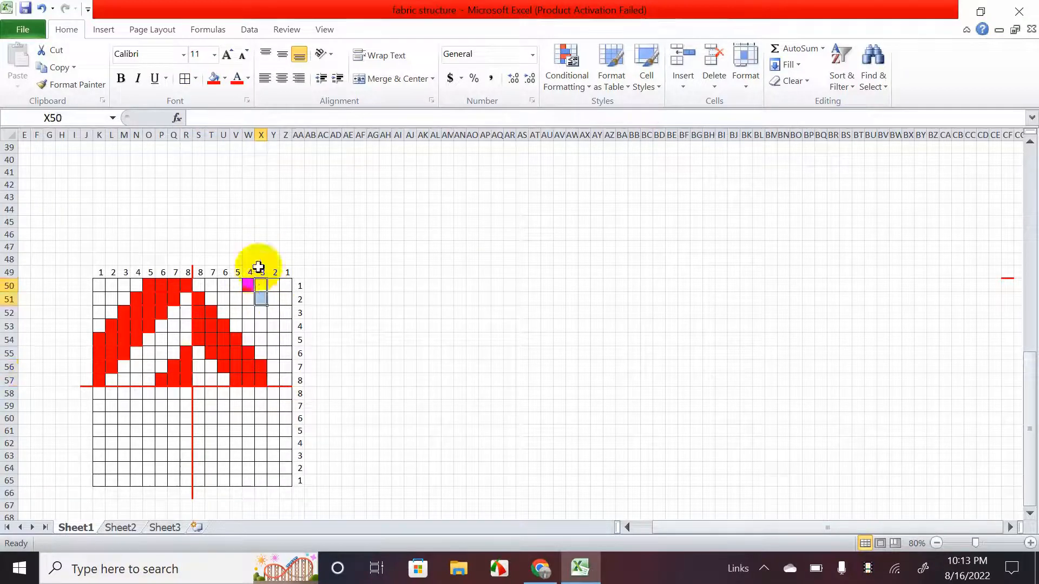
click(213, 79)
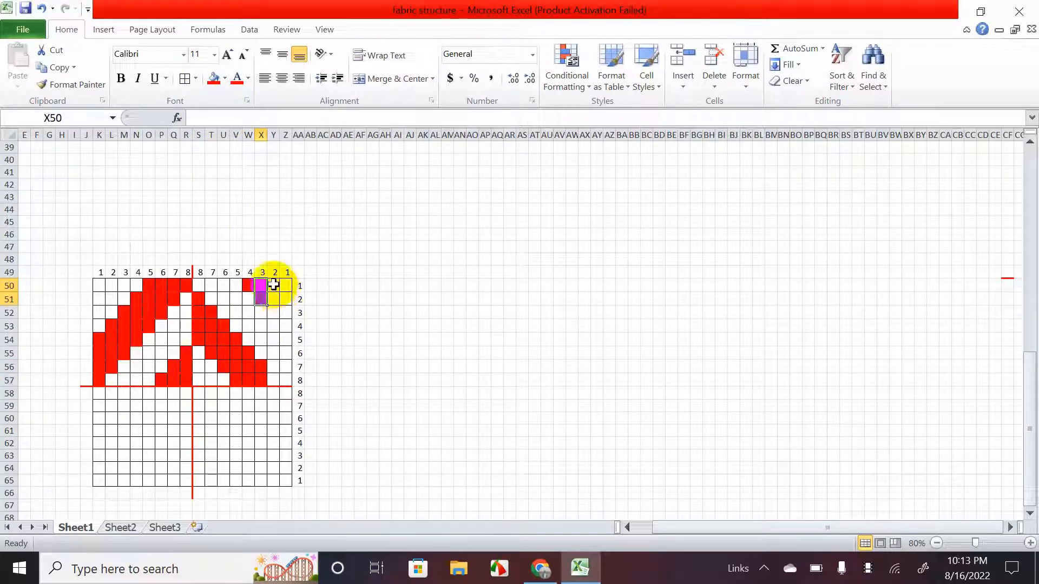
- Fill Y50:Y52 and the single cell Y57 with red
drag(274, 285, 274, 314)
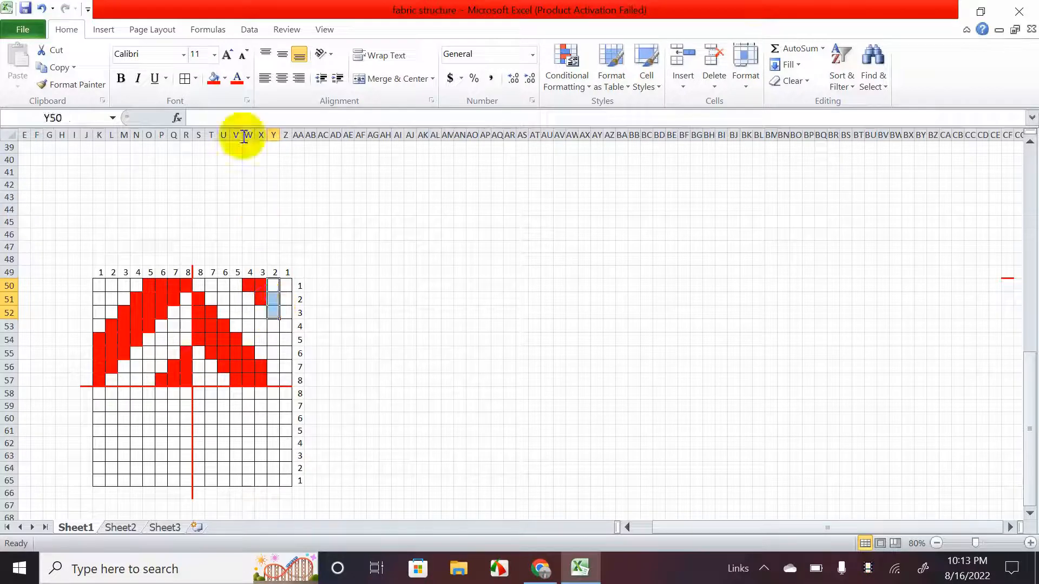
click(213, 79)
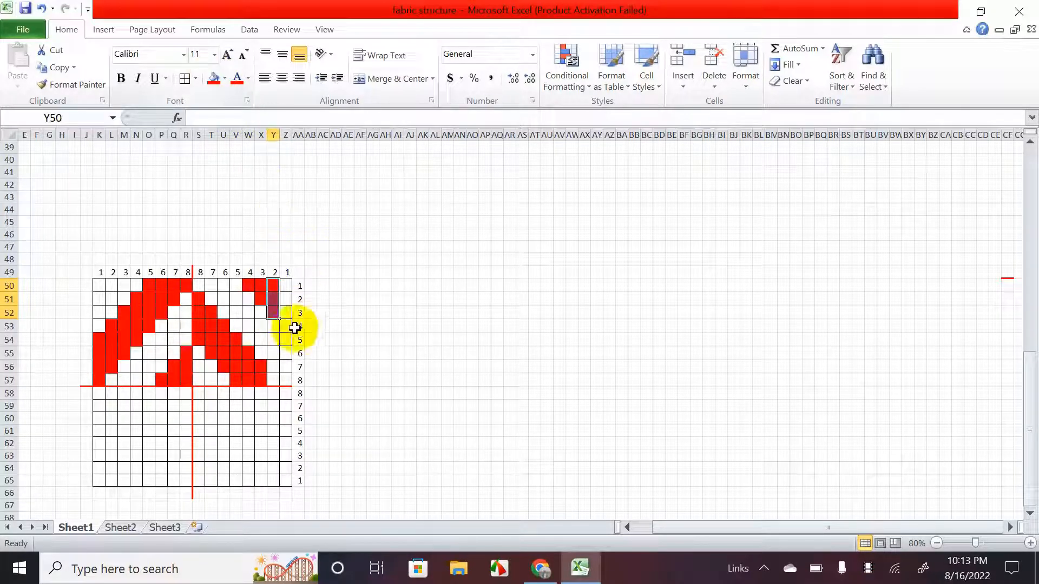
click(274, 381)
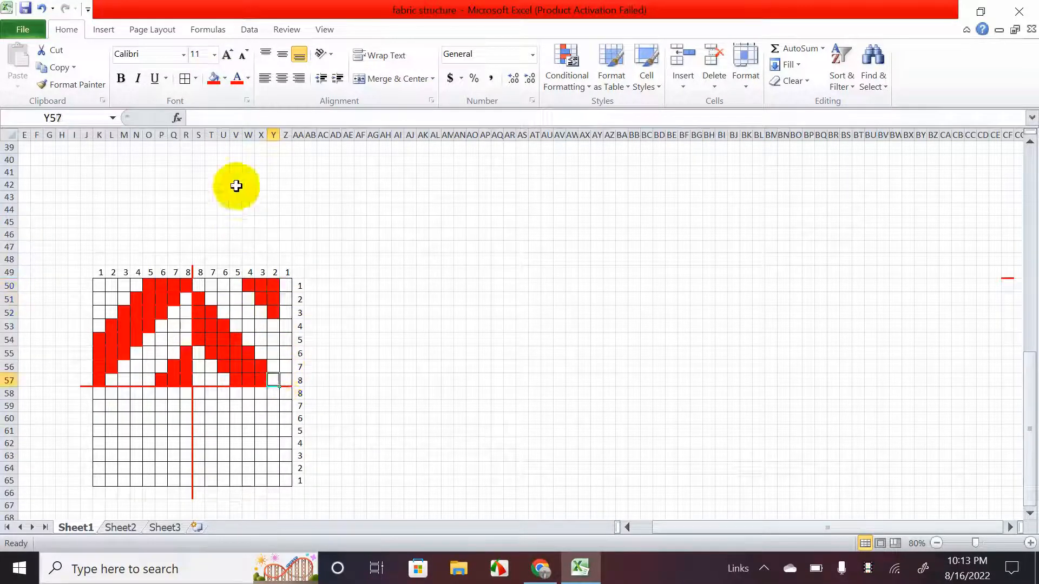
click(215, 84)
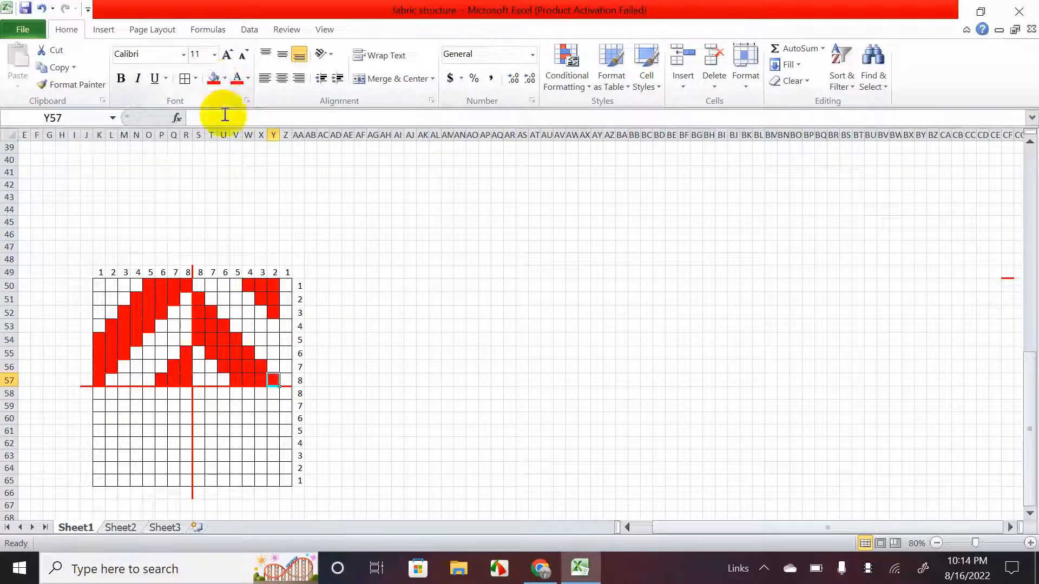
- Fill Z50:Z53 and cell Z58, just below the horizontal dividing line, with red
click(285, 284)
drag(286, 284, 286, 327)
click(214, 78)
click(324, 327)
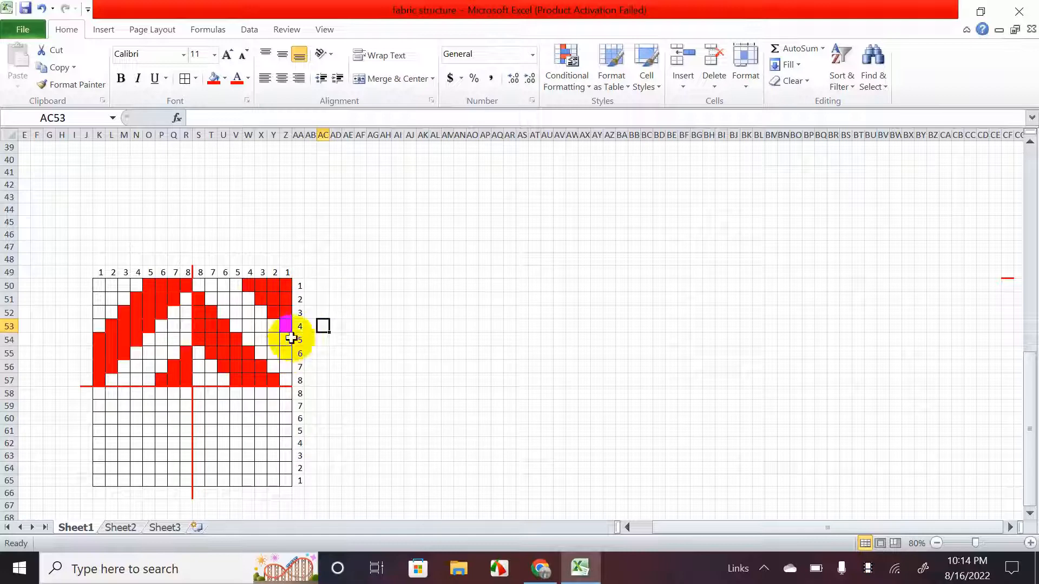
click(285, 393)
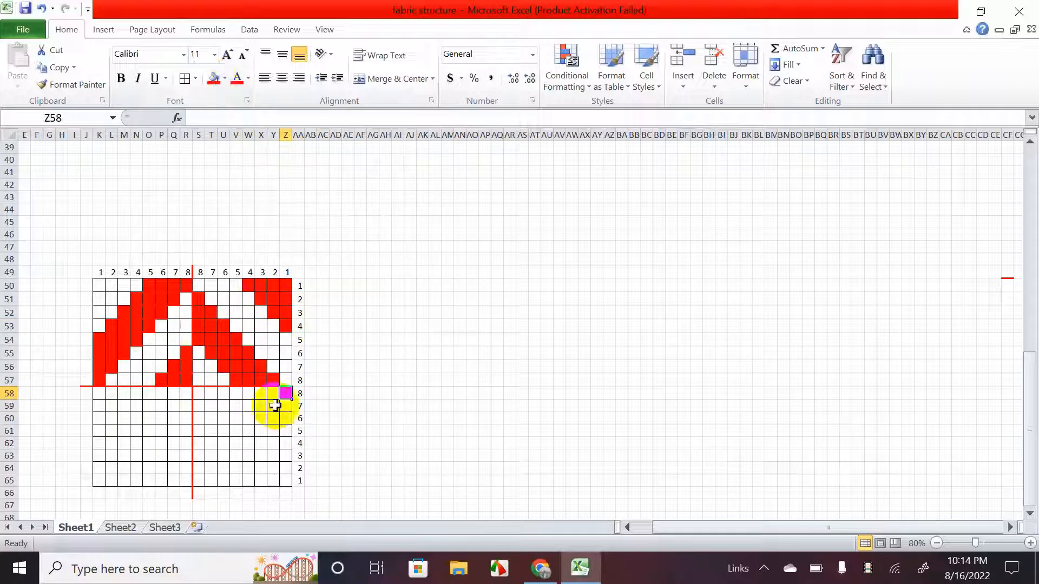
- Fill S58:U58, Y59:Z59 and S59:T59 with red
drag(199, 390, 218, 390)
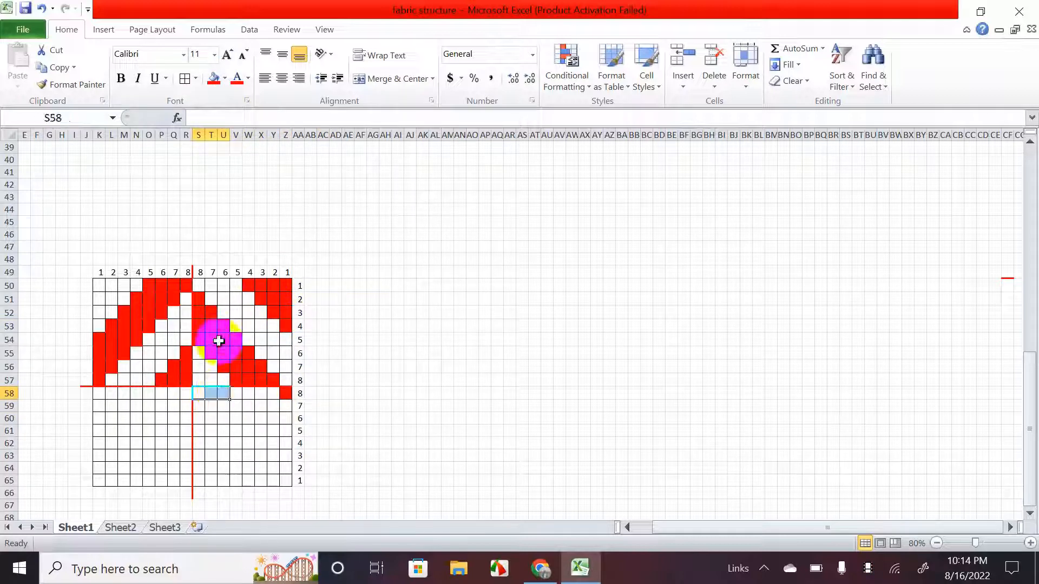
click(213, 77)
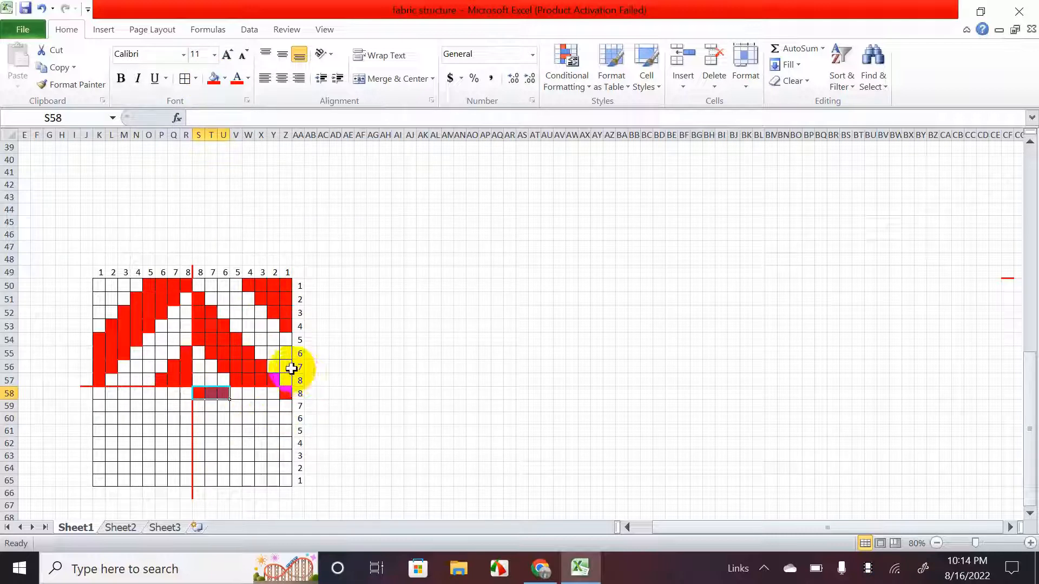
click(284, 406)
drag(278, 406, 277, 406)
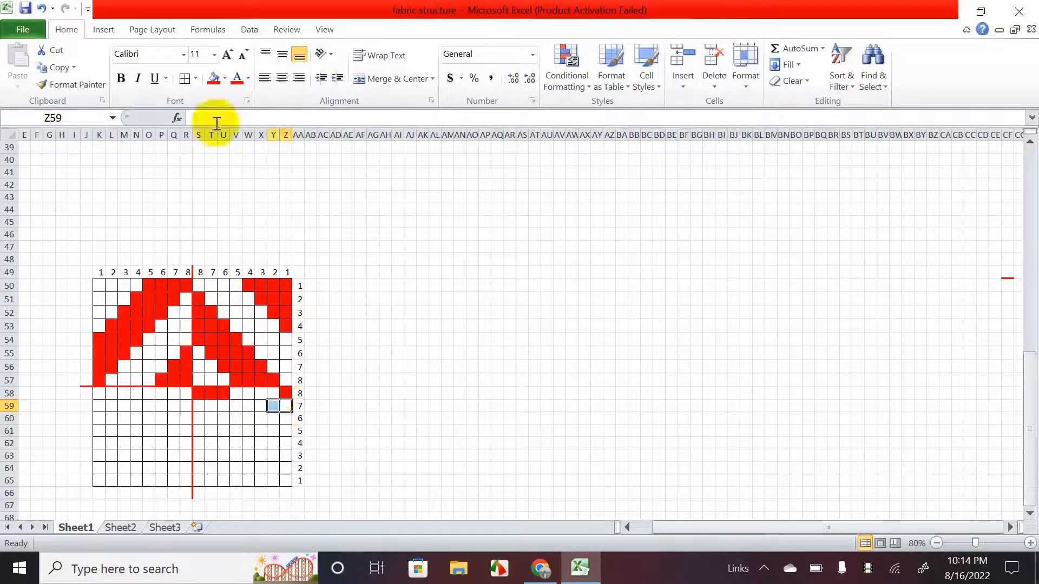
click(213, 77)
drag(196, 406, 210, 406)
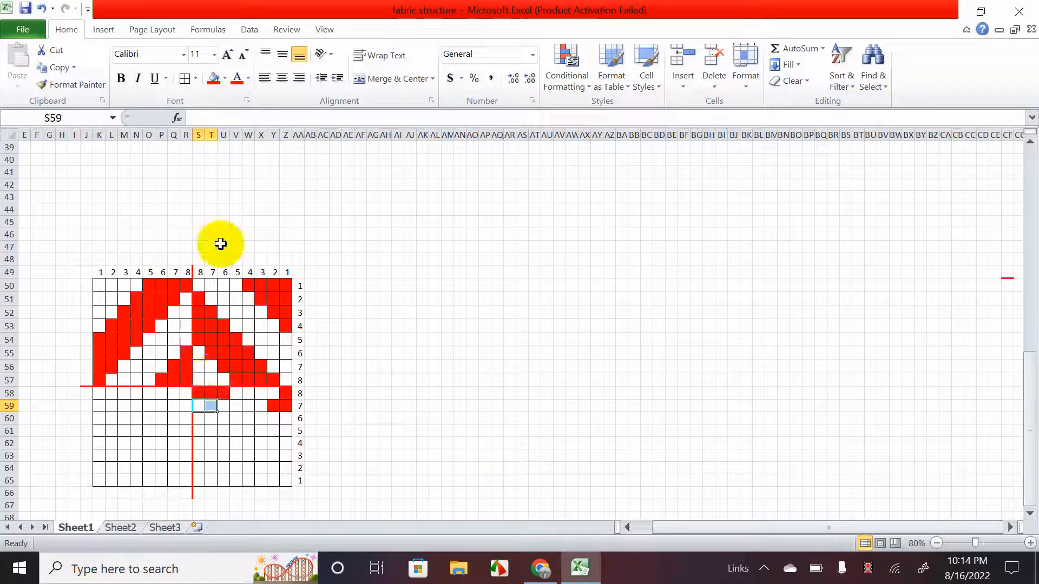
click(213, 77)
drag(198, 366, 205, 369)
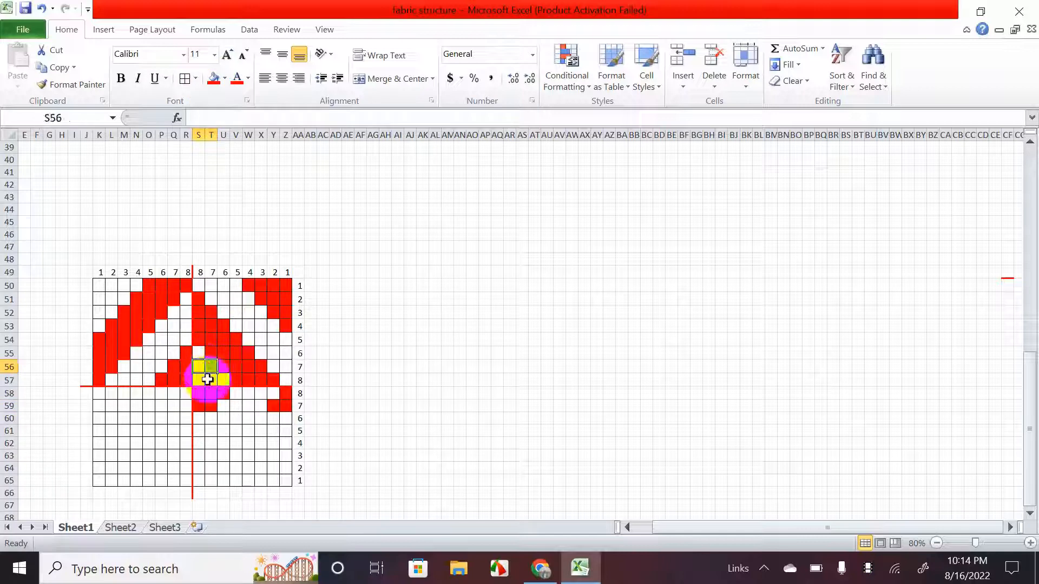
drag(288, 369, 275, 366)
click(277, 403)
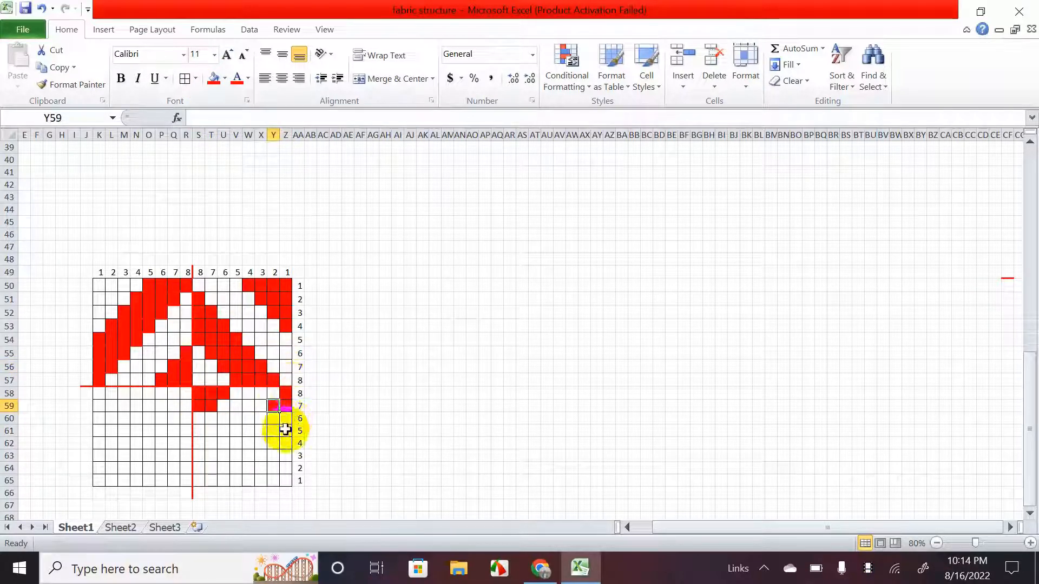
- Fill X60:Z60 and the single cell S60 with red
drag(286, 419, 255, 418)
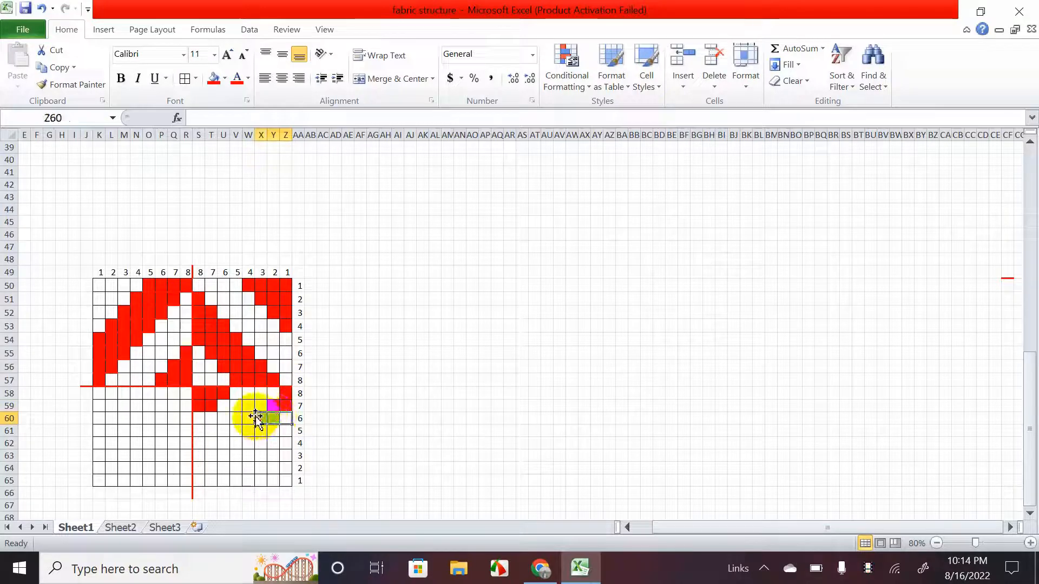
click(213, 77)
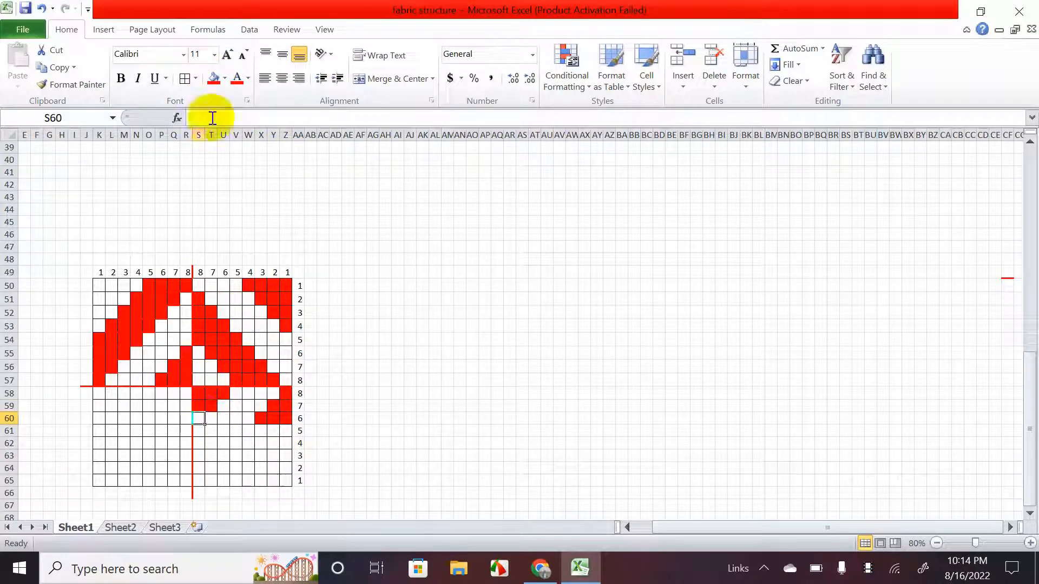
click(212, 84)
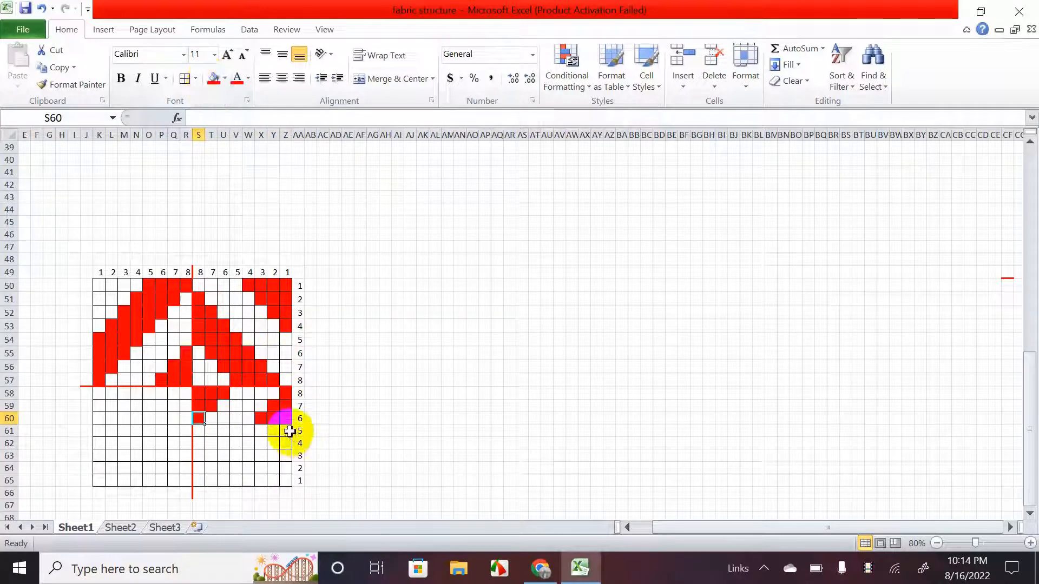
- Fill W61:Z61 and V62:Y62 with red
drag(286, 430, 249, 430)
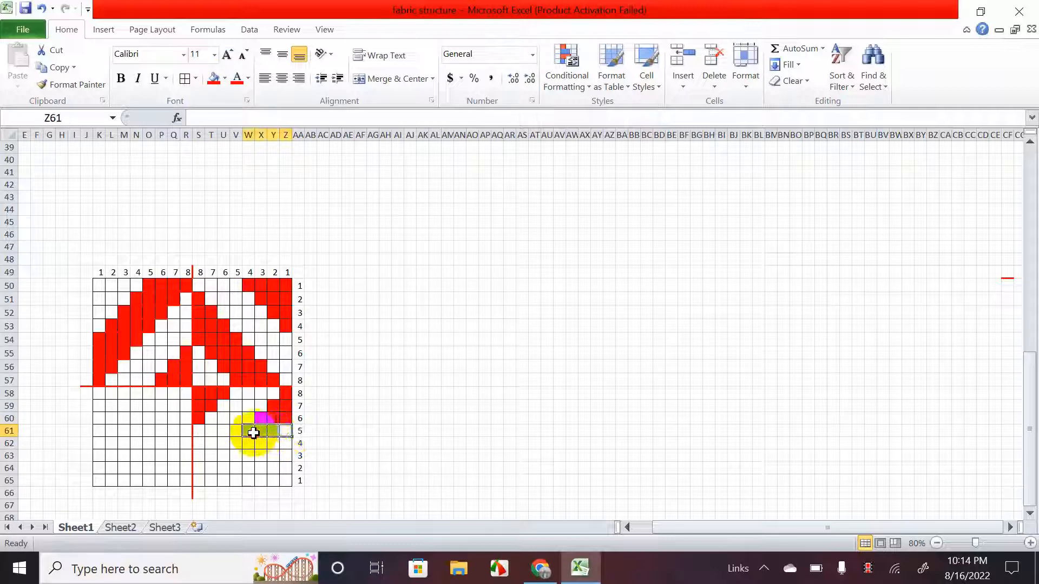
click(212, 81)
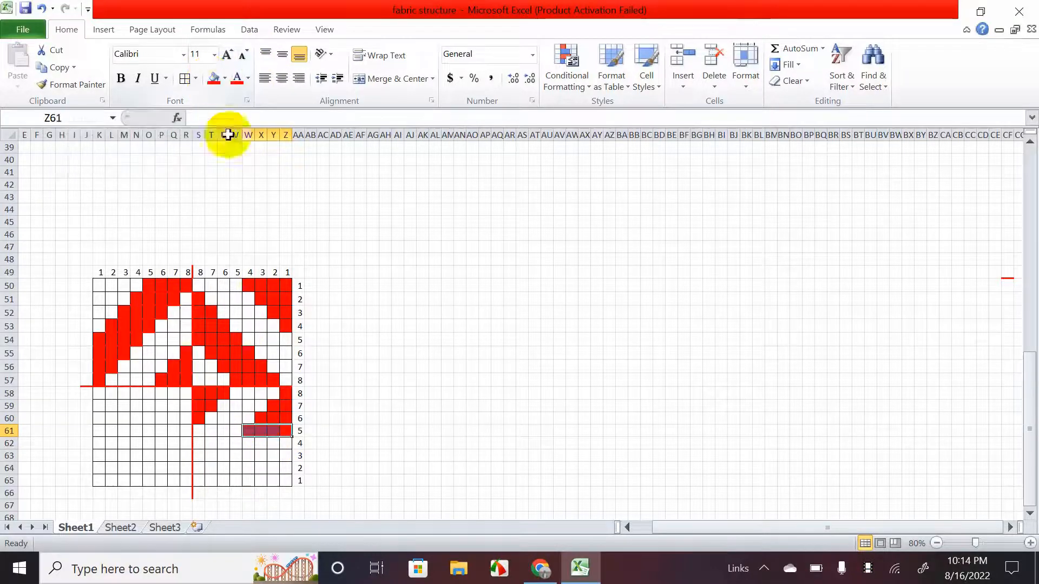
drag(275, 444, 245, 444)
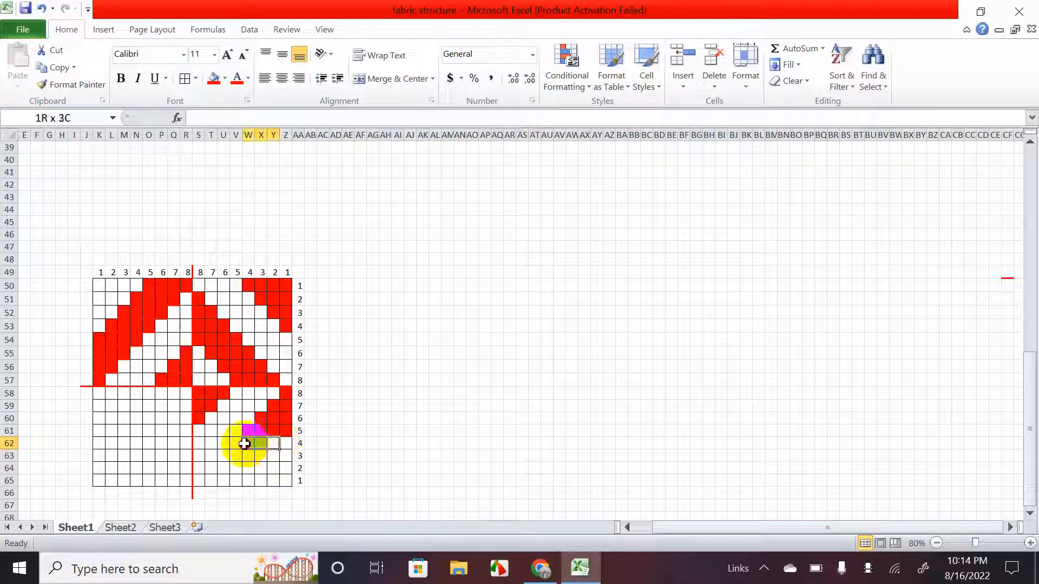
click(212, 81)
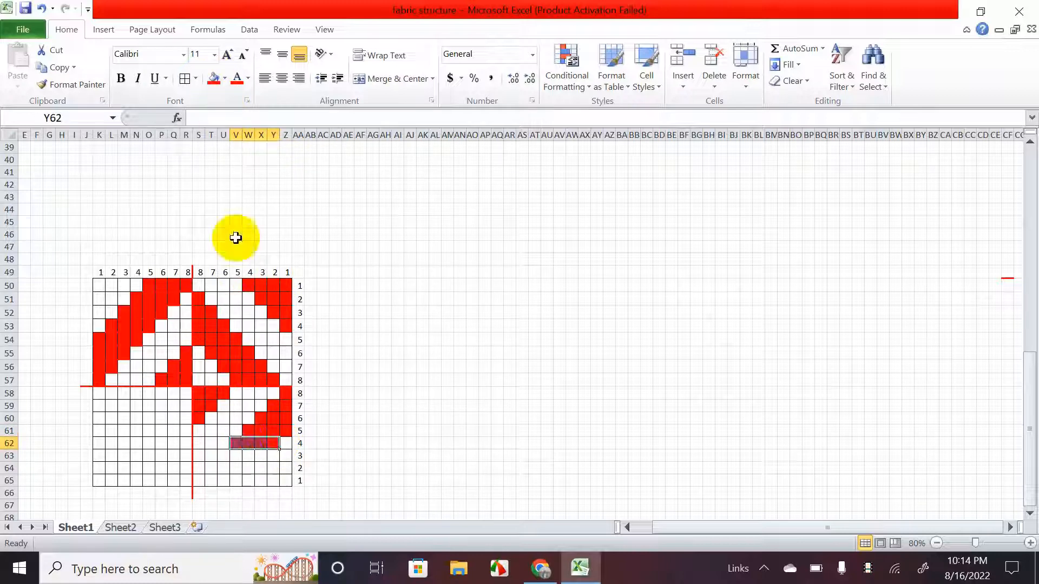
- Continue the red diagonal down to the grid's last row by filling U63:X63, T64:W64 and S65:V65
drag(261, 455, 222, 455)
click(213, 79)
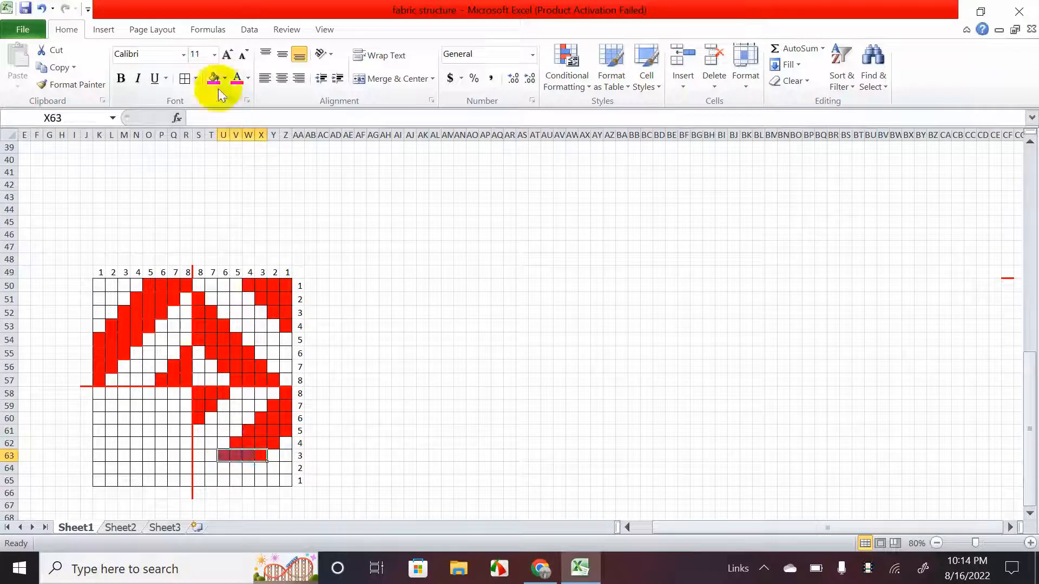
drag(248, 470, 212, 466)
click(214, 79)
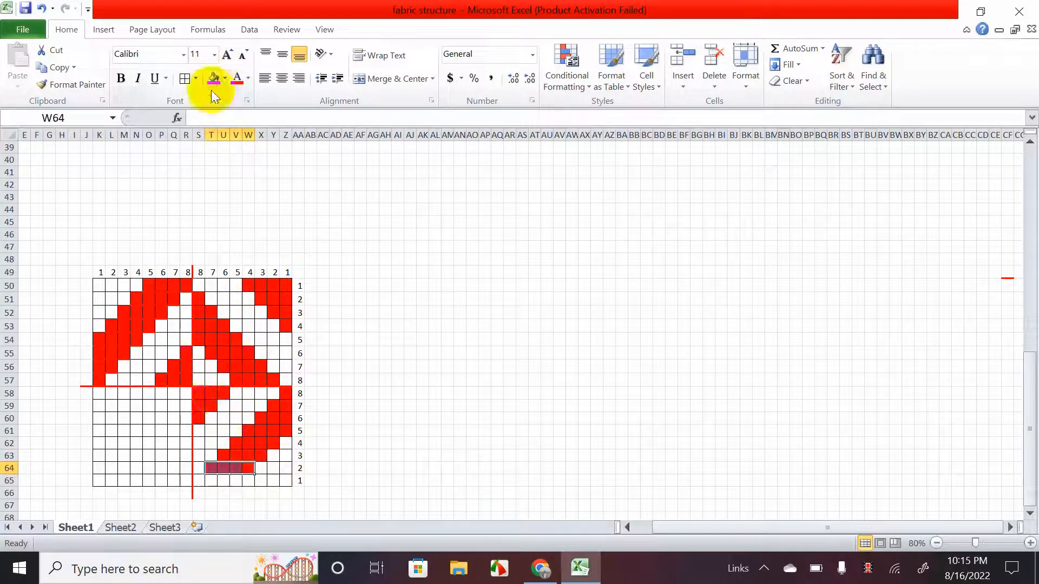
drag(233, 482, 200, 480)
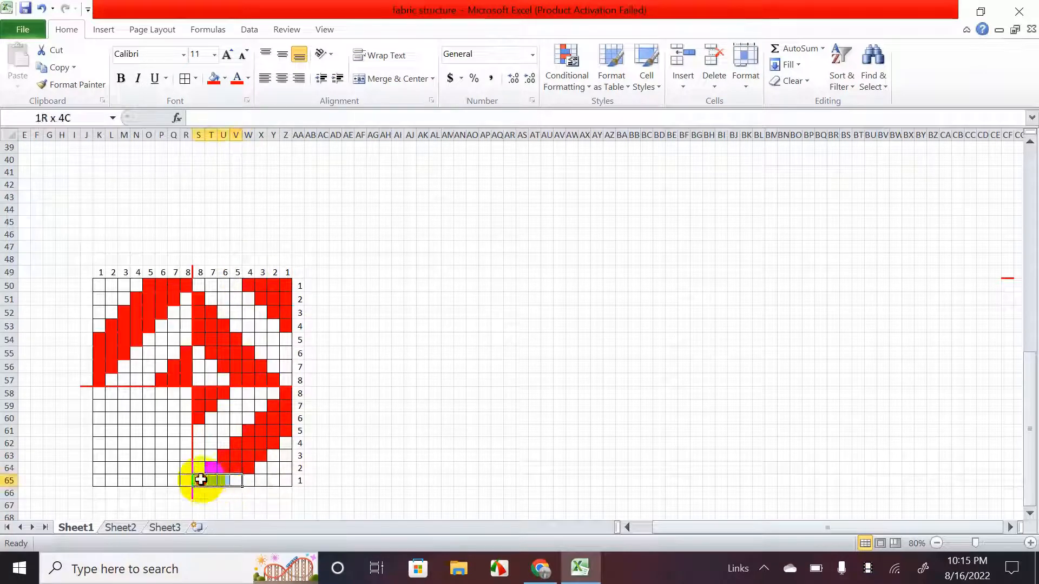
click(214, 78)
- Number the columns below the lower-right quadrant from 1 in Z66 leftward to 8 in S66
click(260, 468)
scroll(260, 467, down, 1)
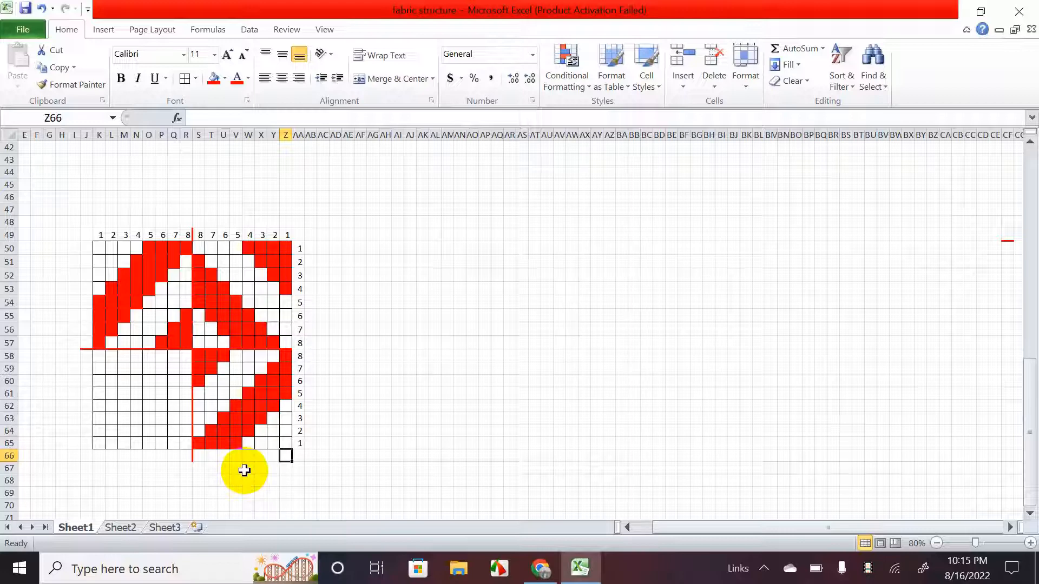
text(1)
key(Left)
text(2)
key(Left)
text(3)
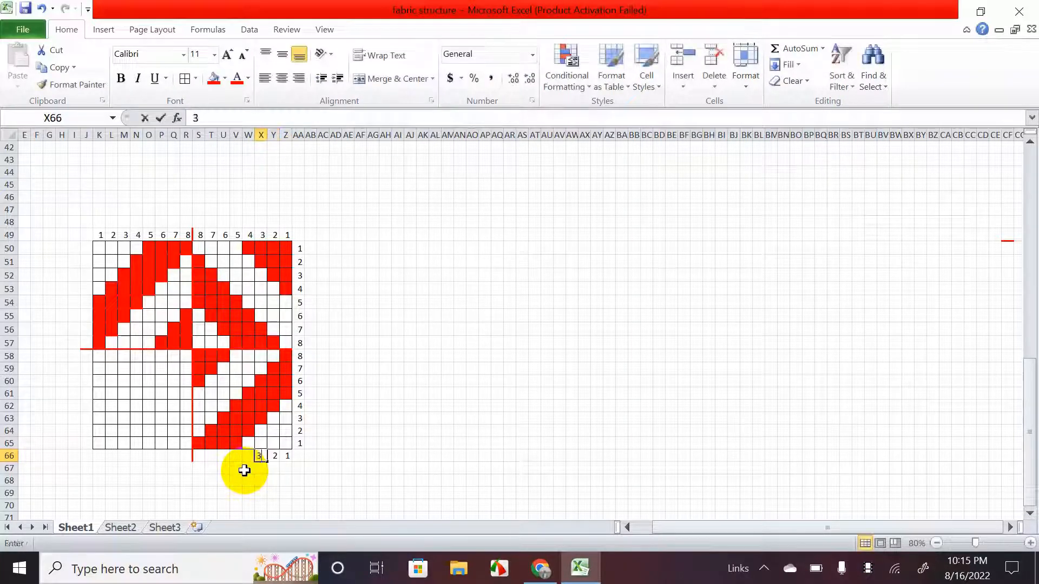
key(Left)
text(4)
key(Left)
text(5)
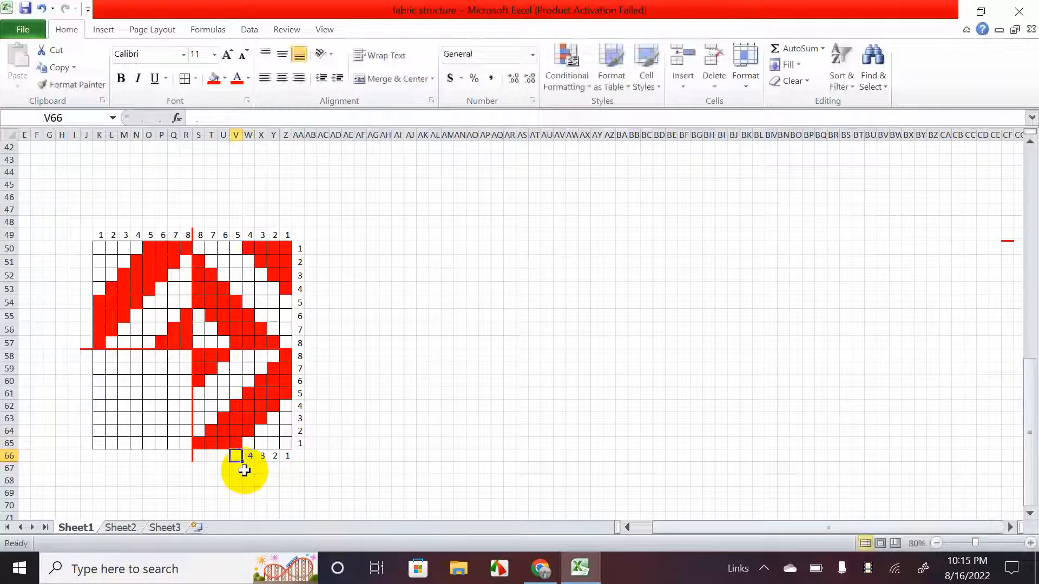
key(Left)
text(6)
key(Left)
text(7)
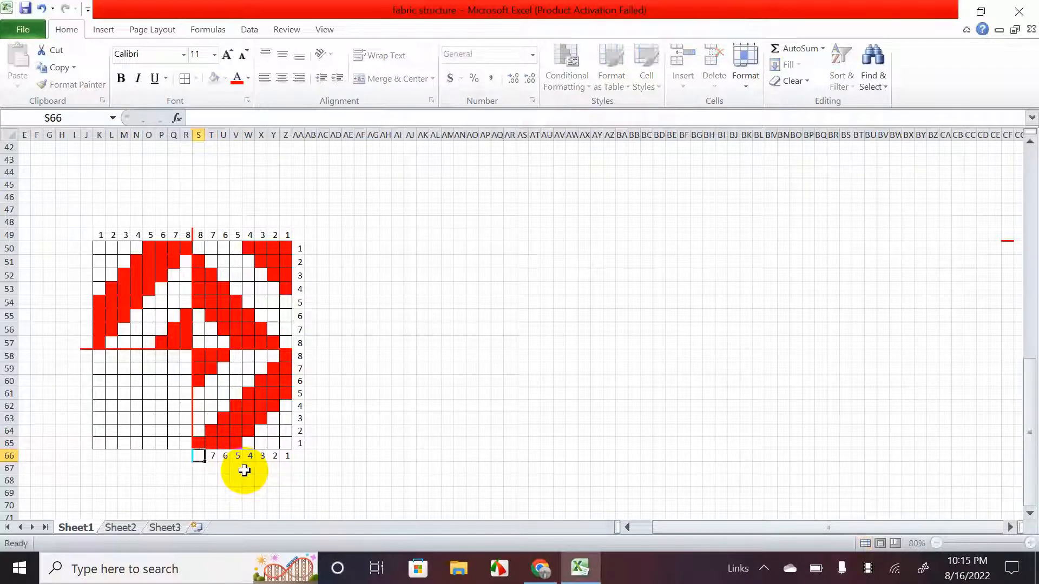
key(Left)
text(8)
- Number the columns below the lower-left quadrant from 8 in R66 leftward down to 1 in K66
key(Left)
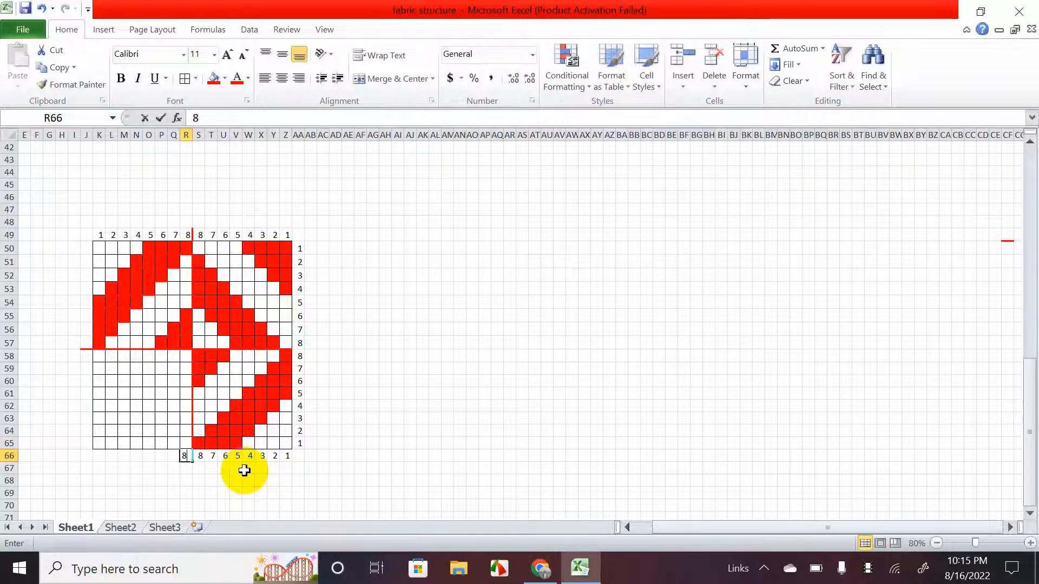
key(Left)
text(7)
key(Left)
text(6)
key(Left)
text(5)
key(Left)
text(4)
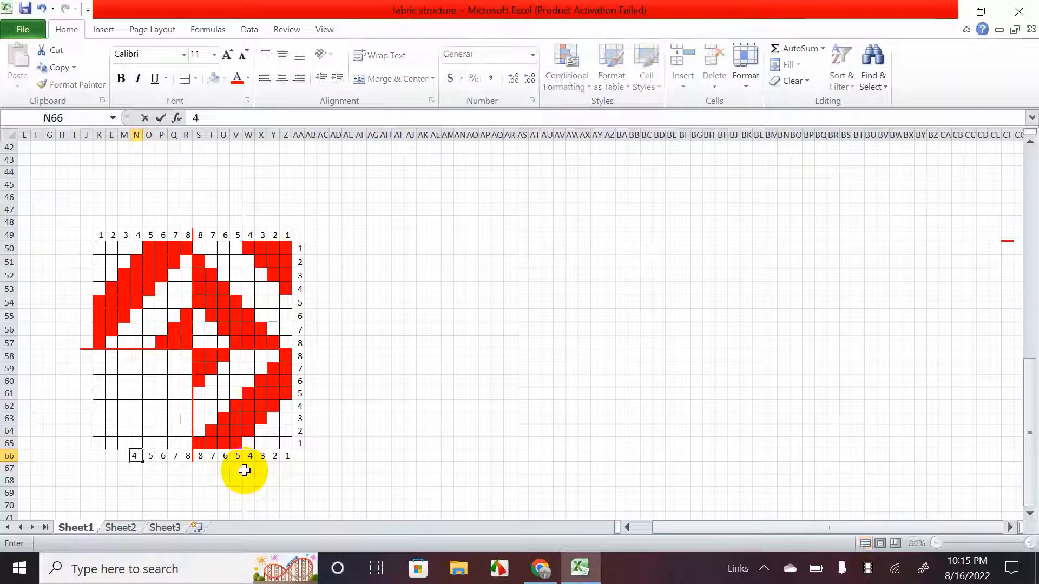
key(Left)
text(3)
key(Left)
text(2)
key(Left)
text(1)
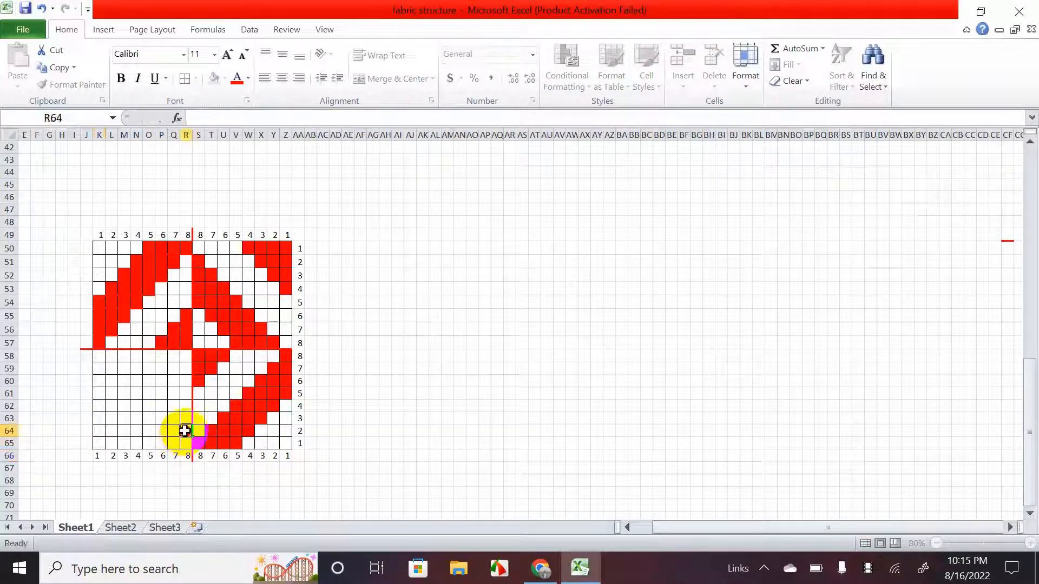
- Fill R61:R64 and Q60:Q63 in the lower-left quadrant with red
drag(185, 431, 181, 393)
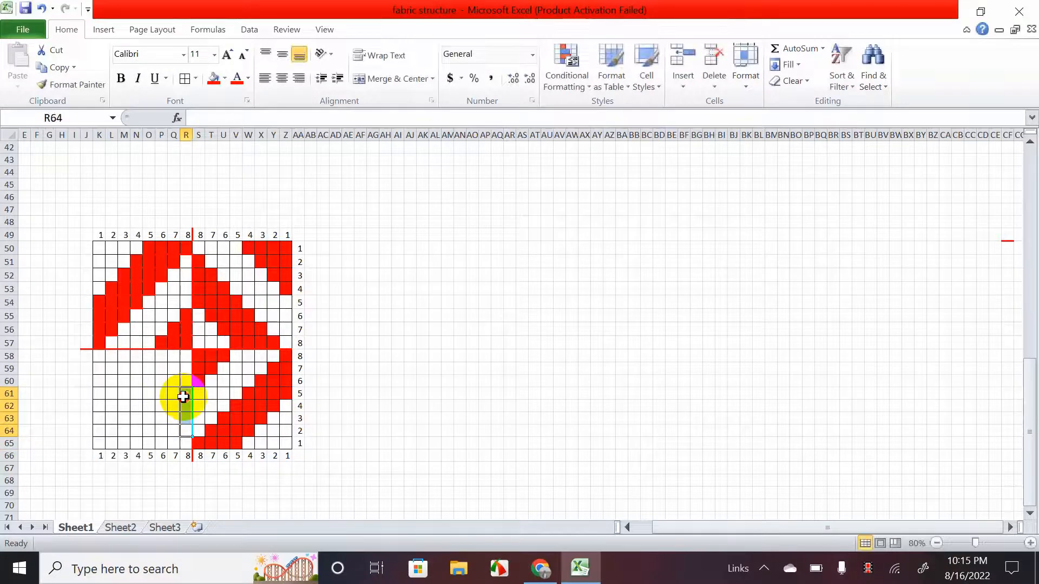
click(215, 80)
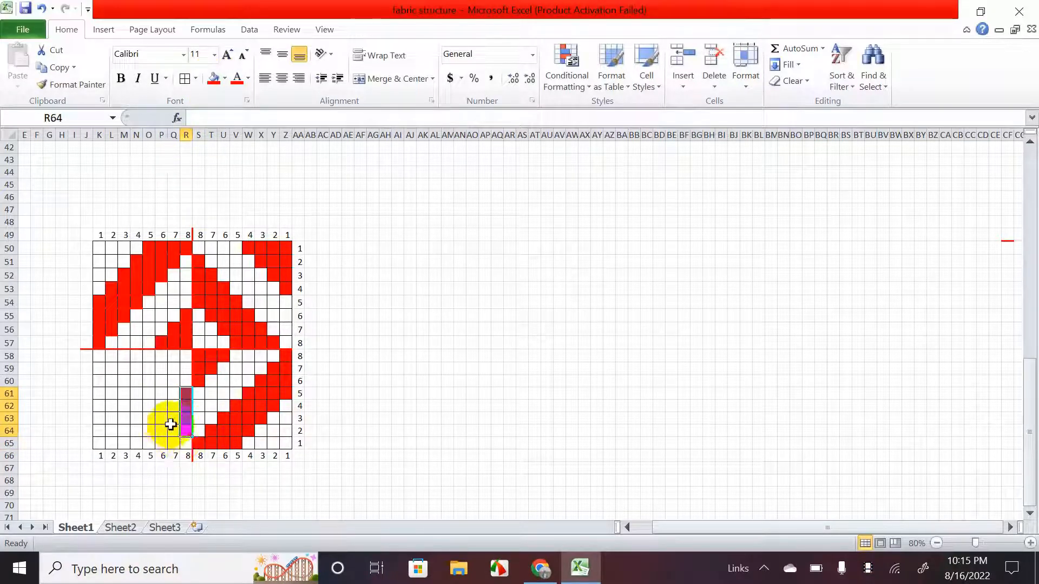
drag(174, 418, 174, 381)
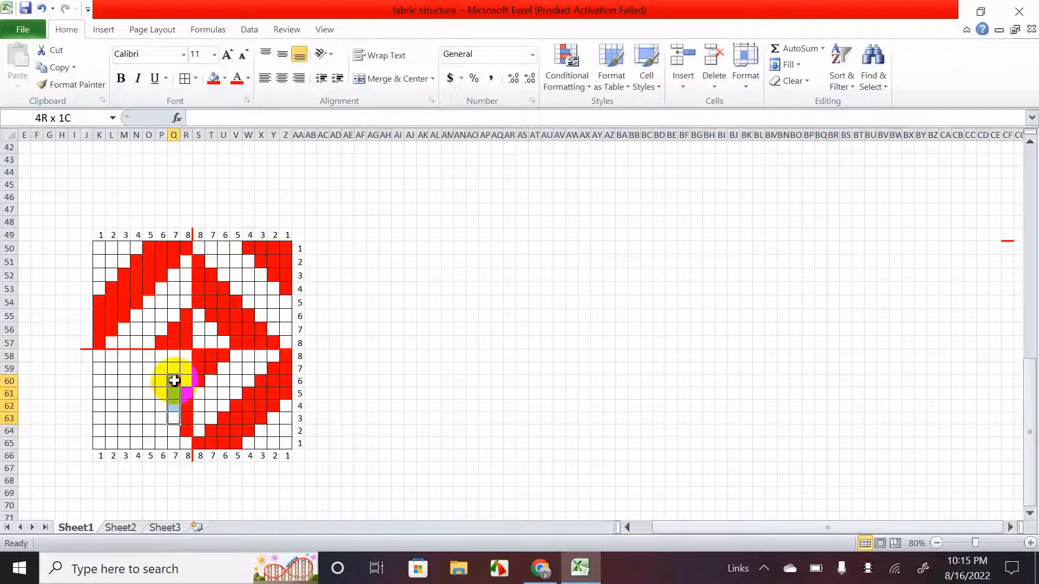
click(214, 79)
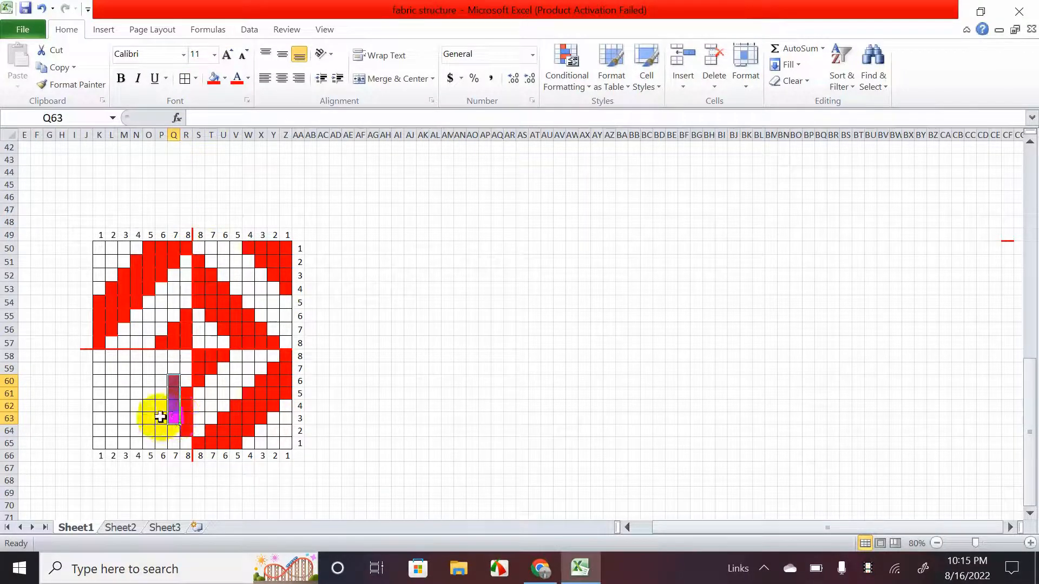
- Fill P59:P62 and O58:O61 with red
drag(158, 406, 145, 355)
click(214, 79)
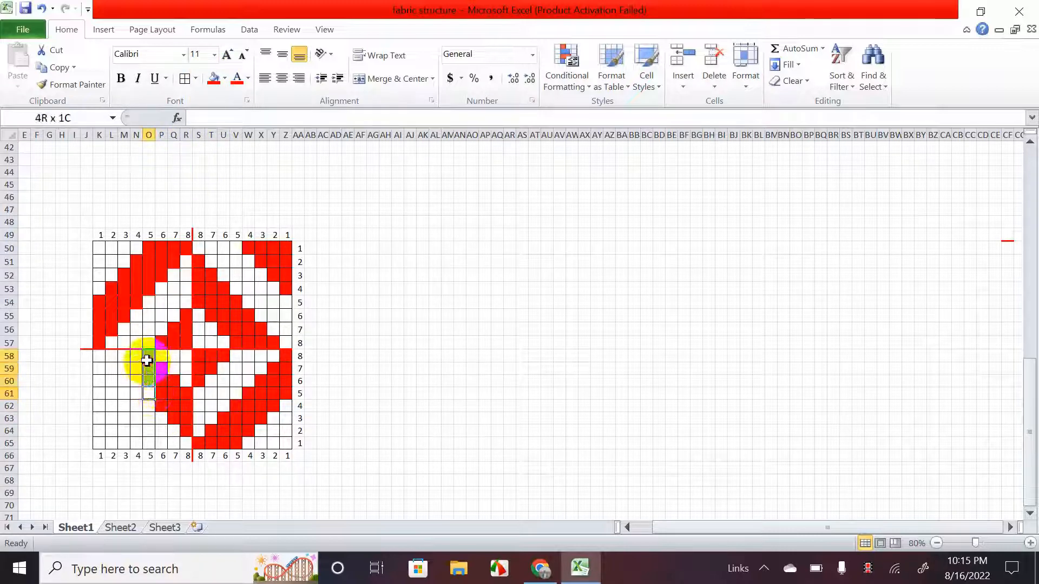
click(214, 79)
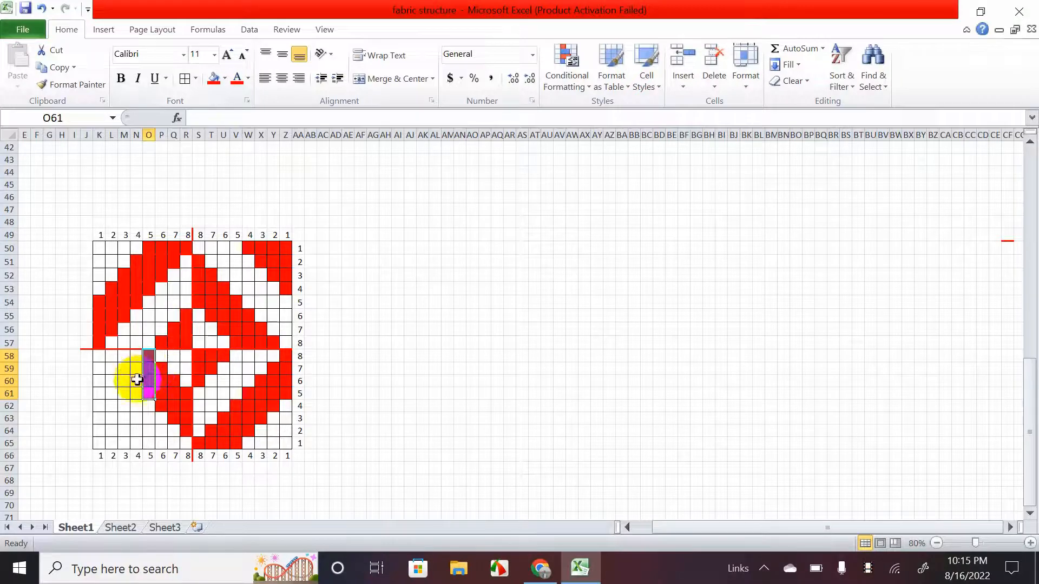
- Fill N58:N60 and the single cell N65 with red
drag(137, 380, 139, 355)
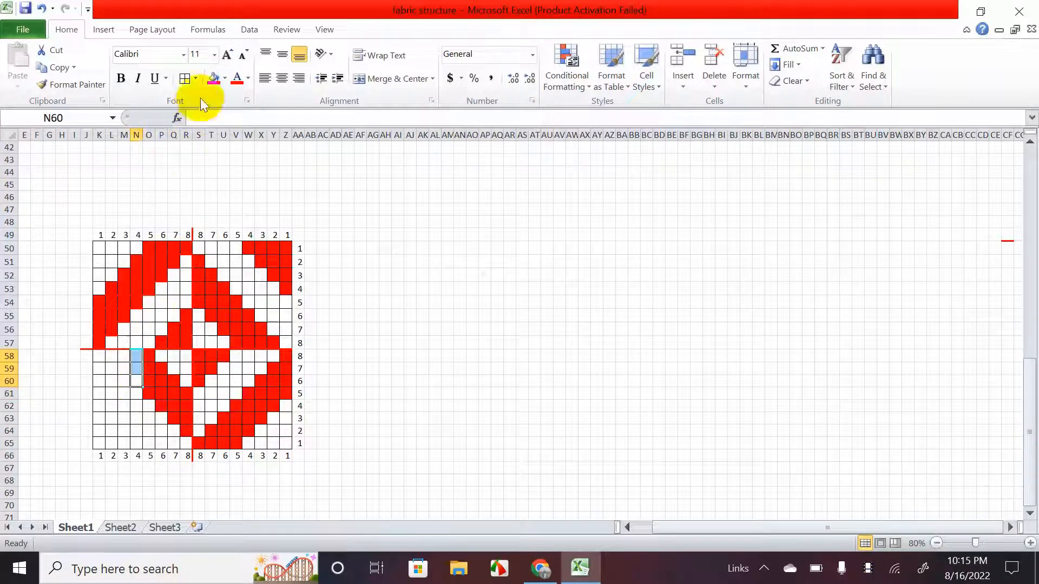
click(213, 78)
click(136, 443)
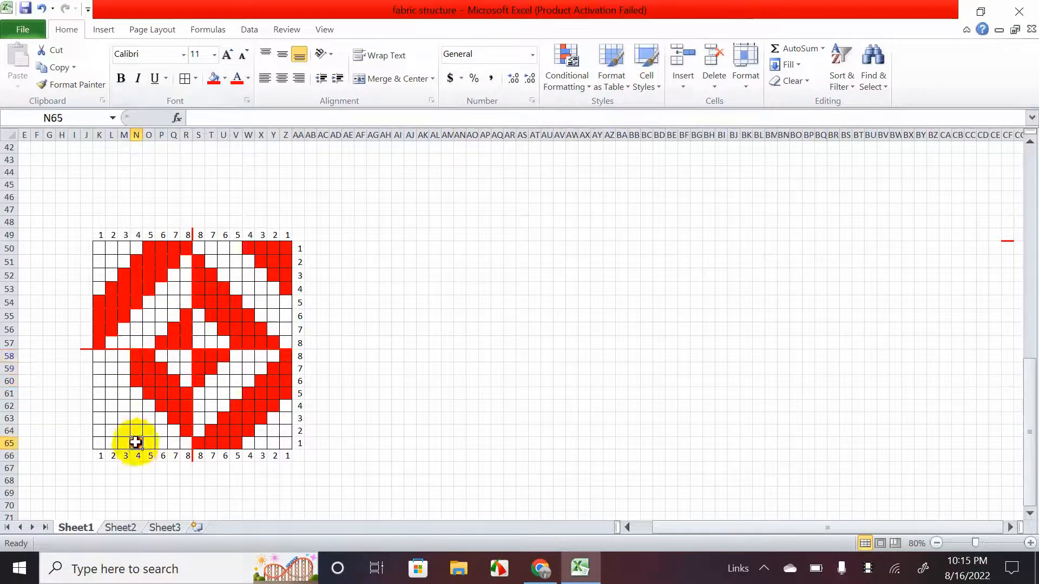
click(214, 79)
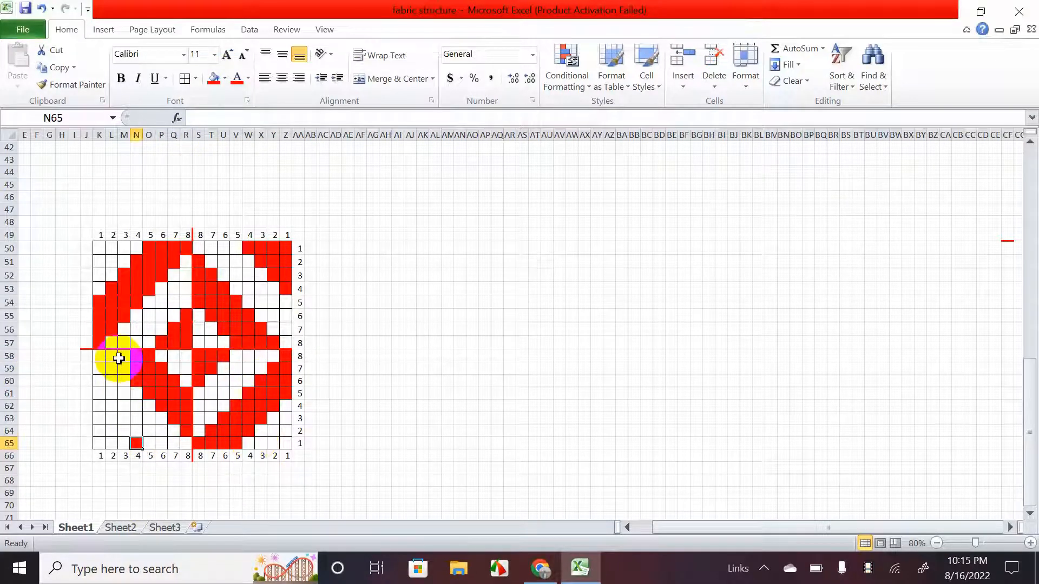
- Fill M58:M59, M64:M65 and L63:L65 with red
drag(124, 358, 124, 369)
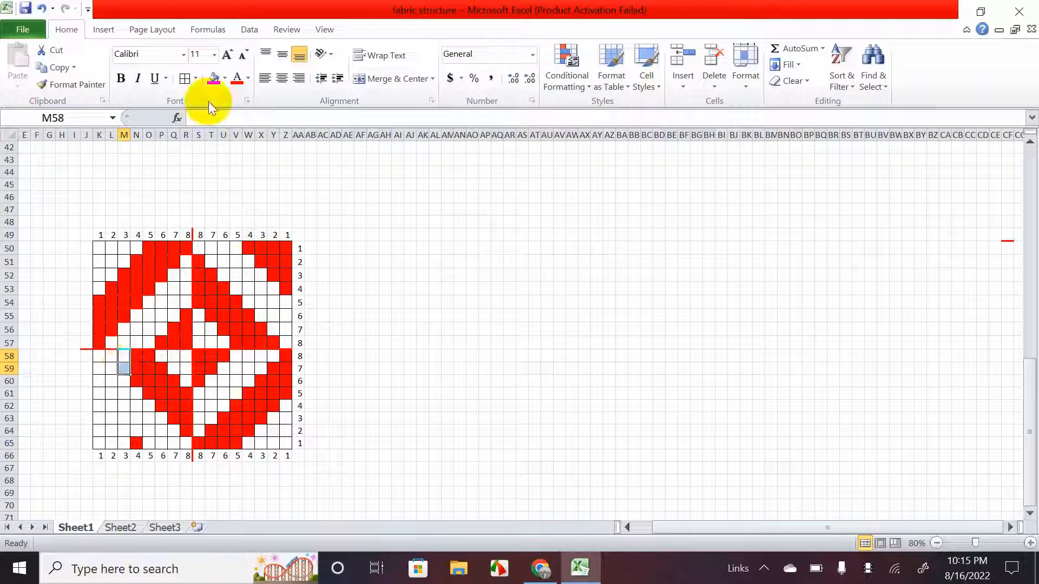
click(212, 79)
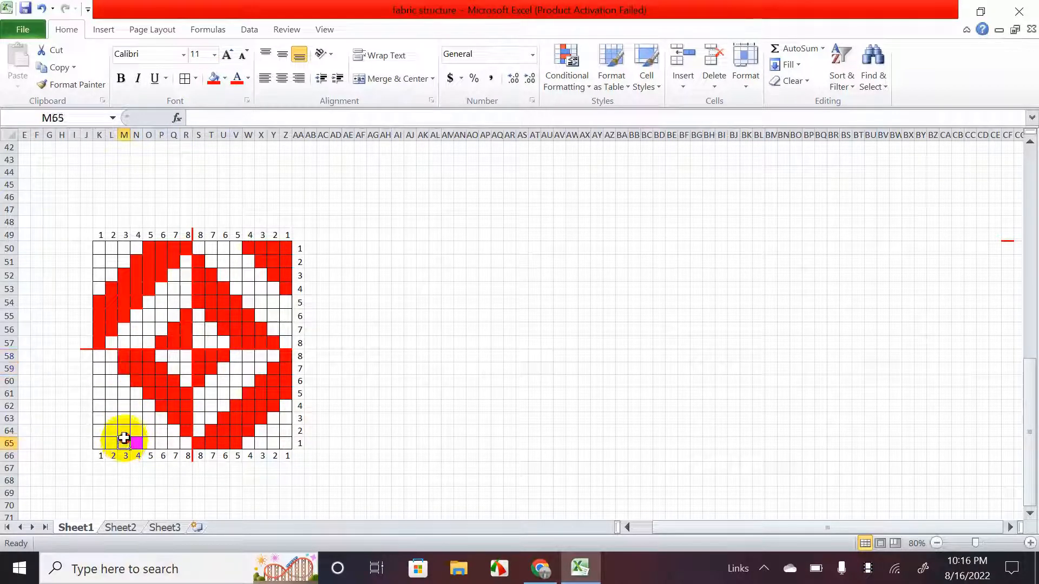
drag(125, 441, 111, 419)
click(213, 79)
click(214, 79)
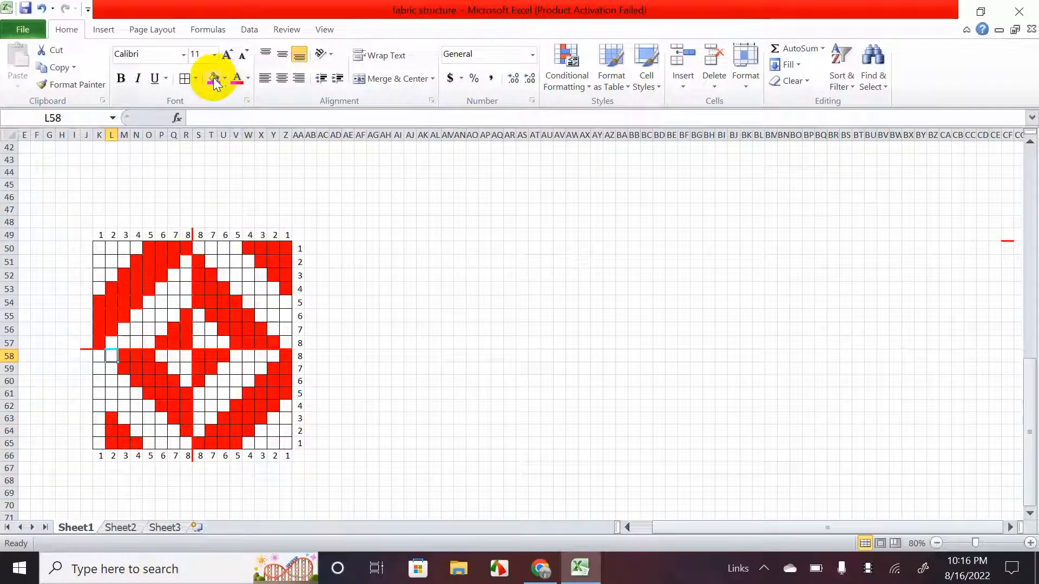
- Fill K62:K65 in the lower-left quadrant's corner with red
click(98, 439)
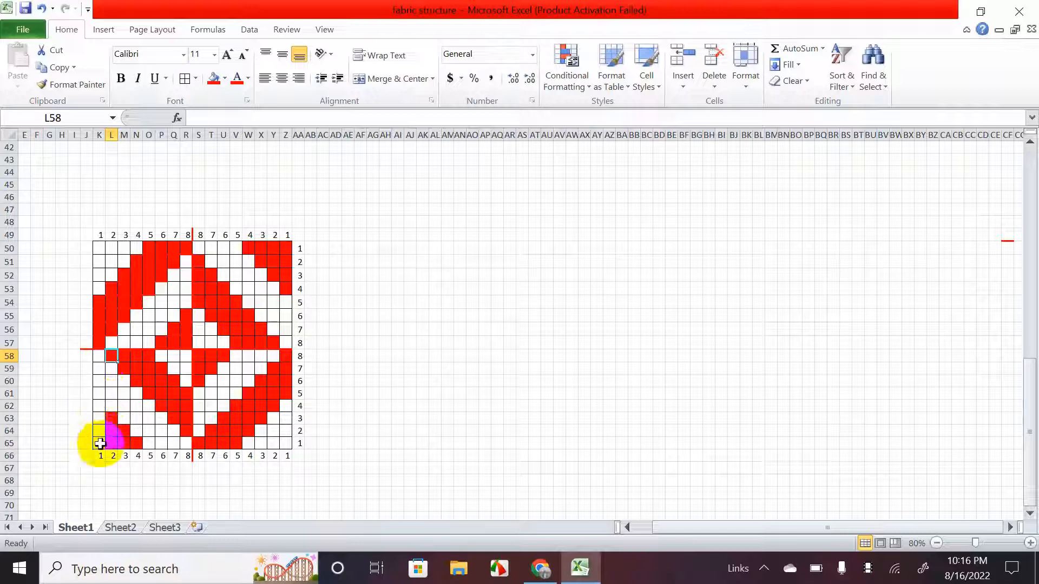
drag(99, 438, 100, 407)
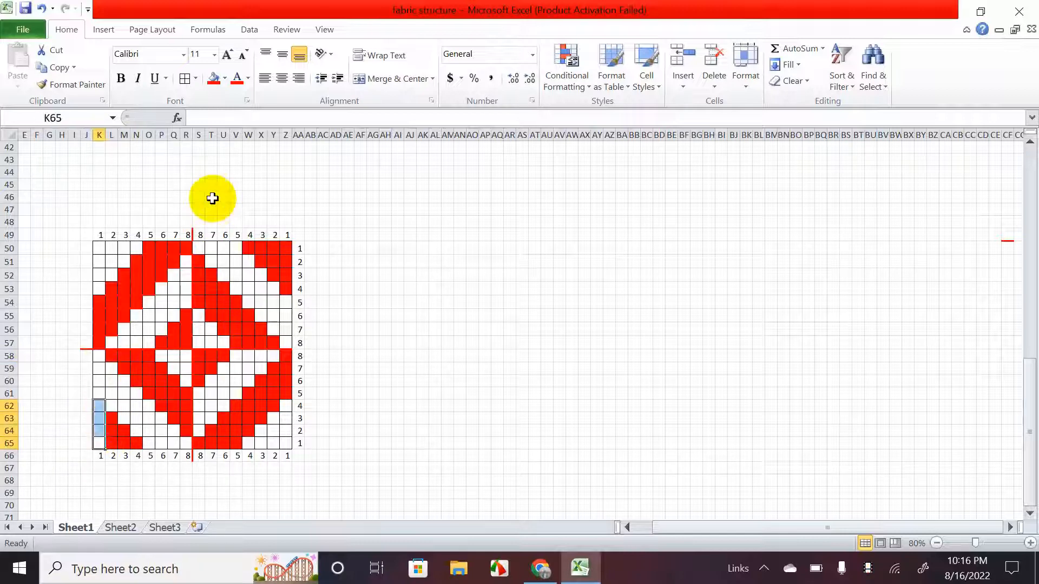
click(214, 79)
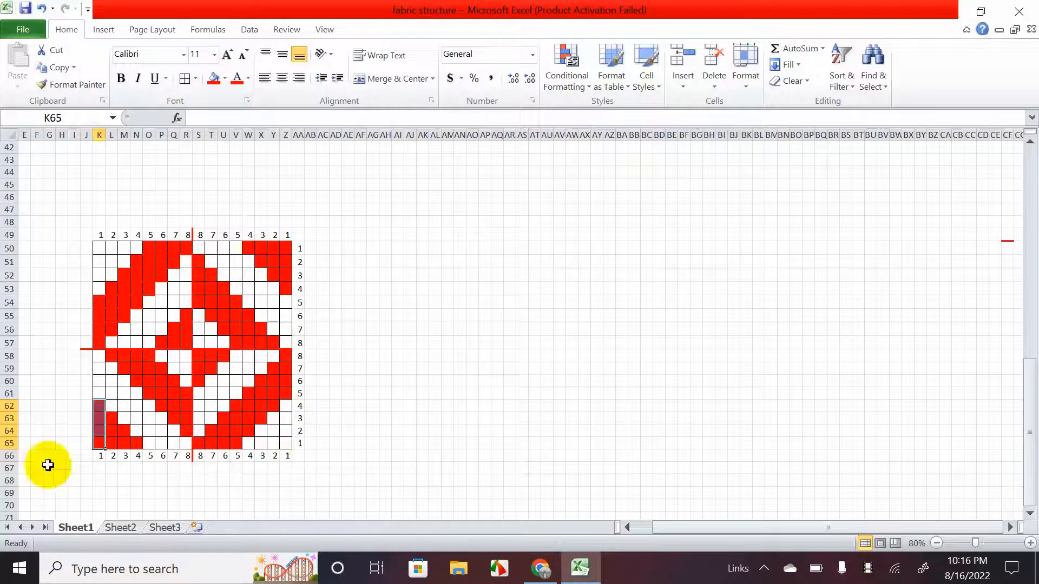
click(312, 405)
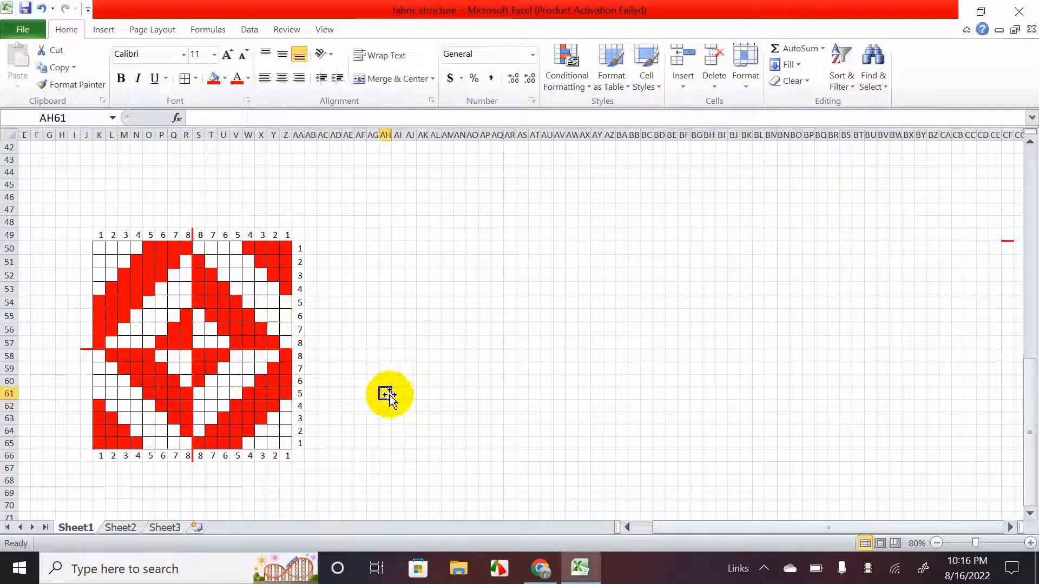
- Fill K48 above the grid with red and copy it diagonally upward, one column and one row at a time, to Q42
scroll(356, 421, up, 1)
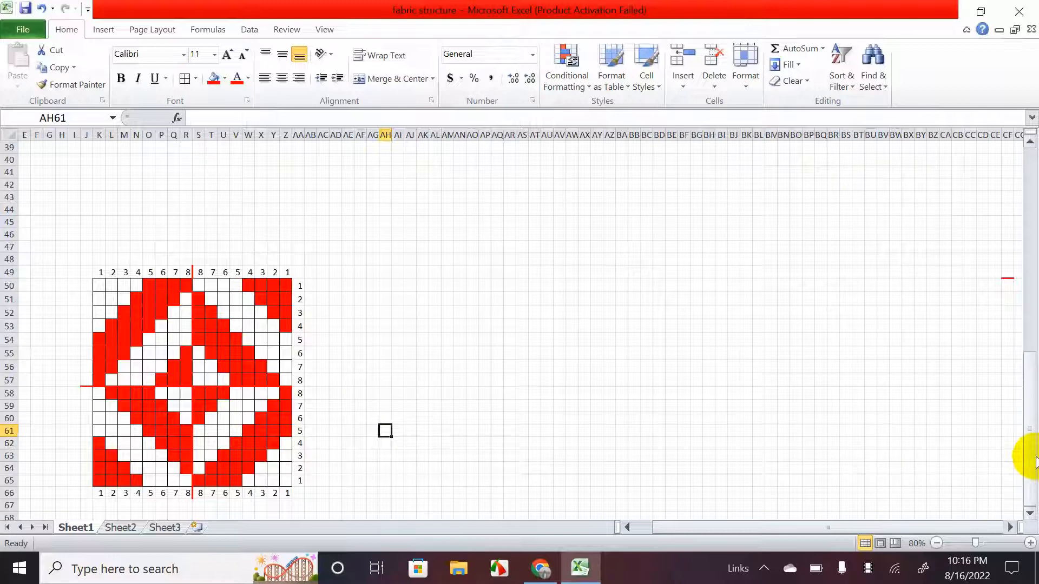
drag(1032, 469, 1031, 457)
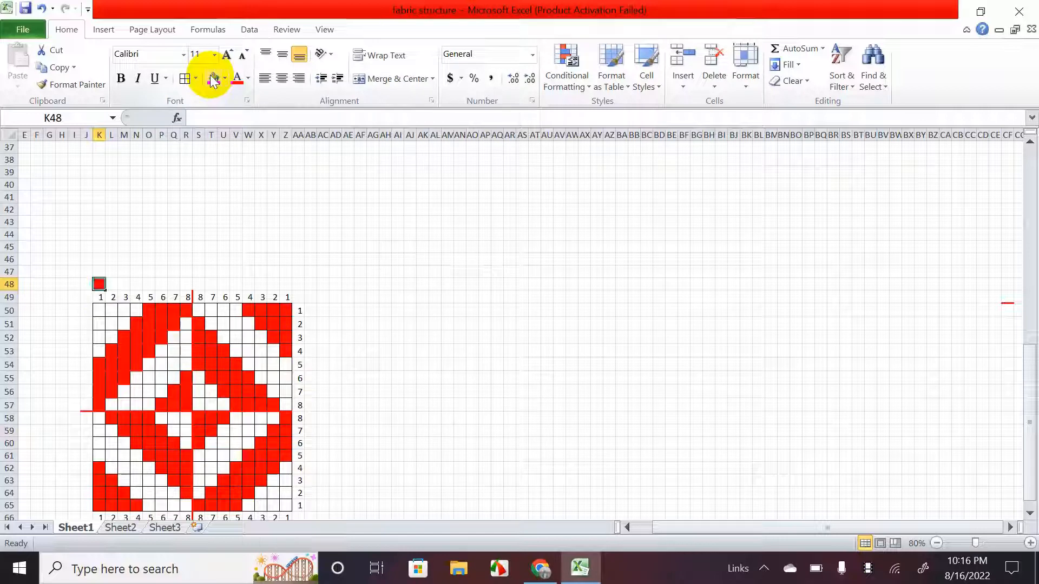
key(ctrl+c)
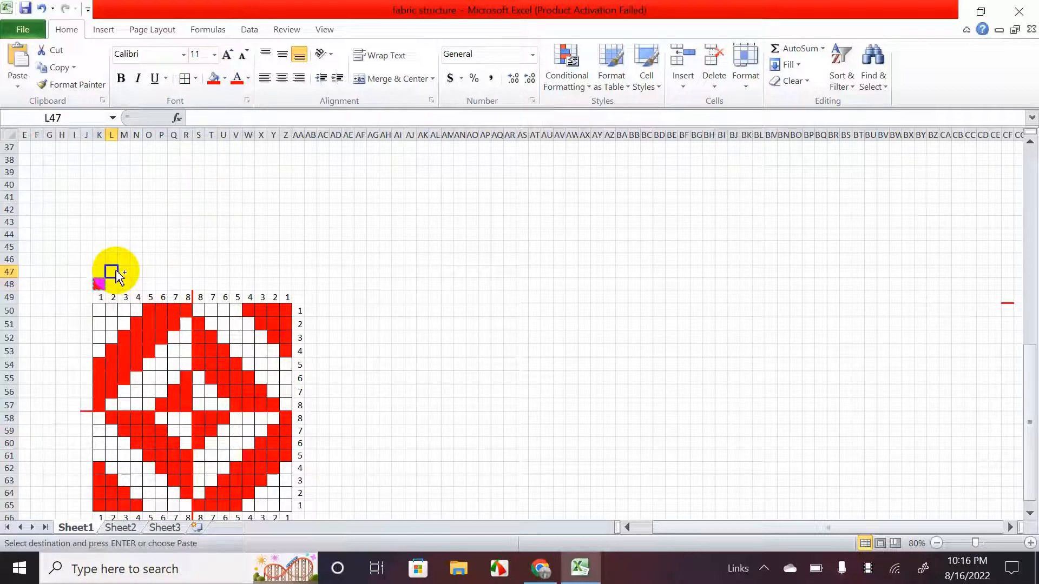
key(Right)
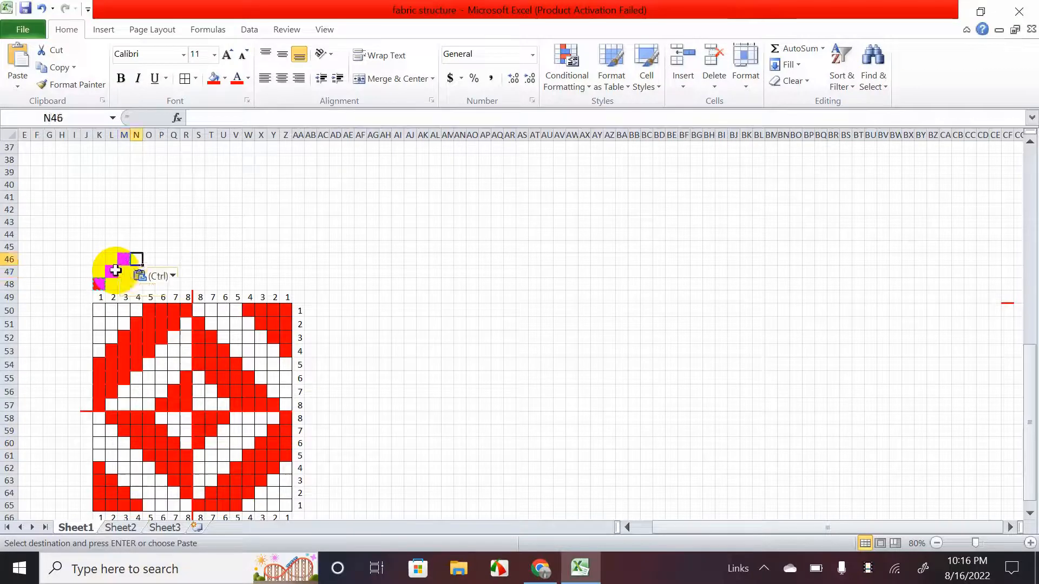
key(Up)
key(Up)
key(ctrl+v)
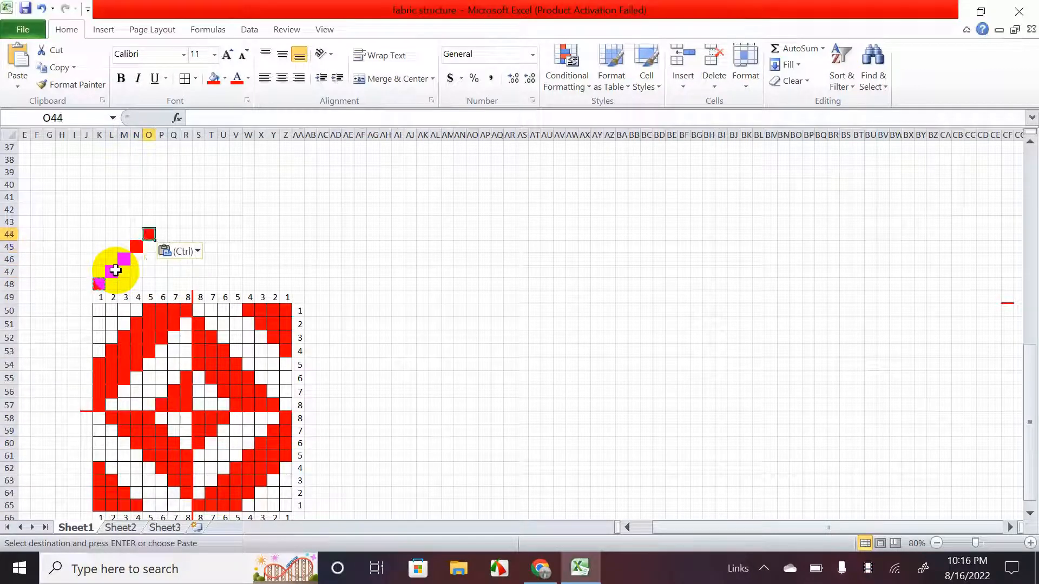
key(Up)
key(ctrl+v)
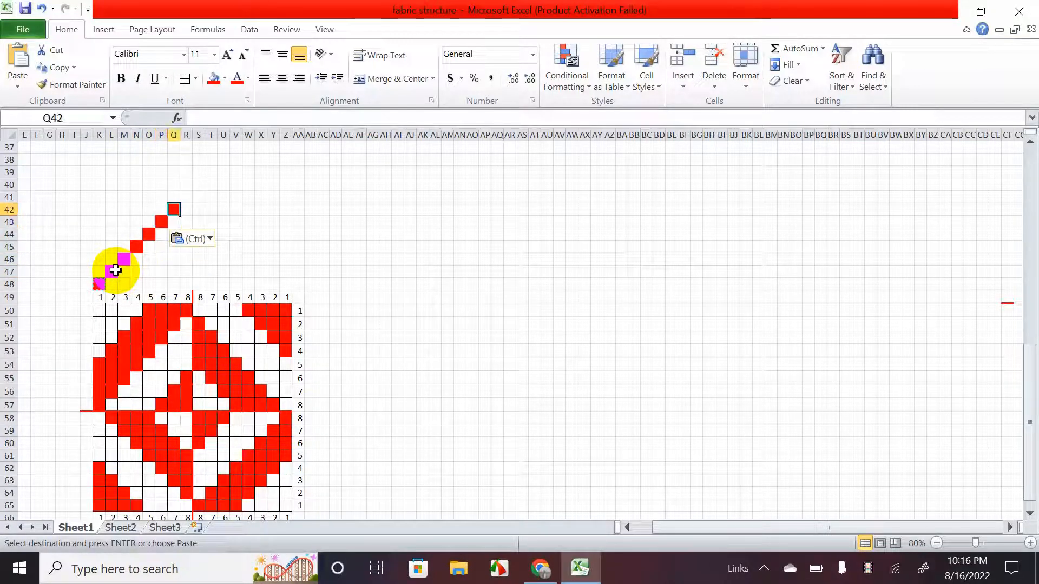
- Fill R41 with red as the upper end of the rising diagonal above the grid
key(Right)
text(v)
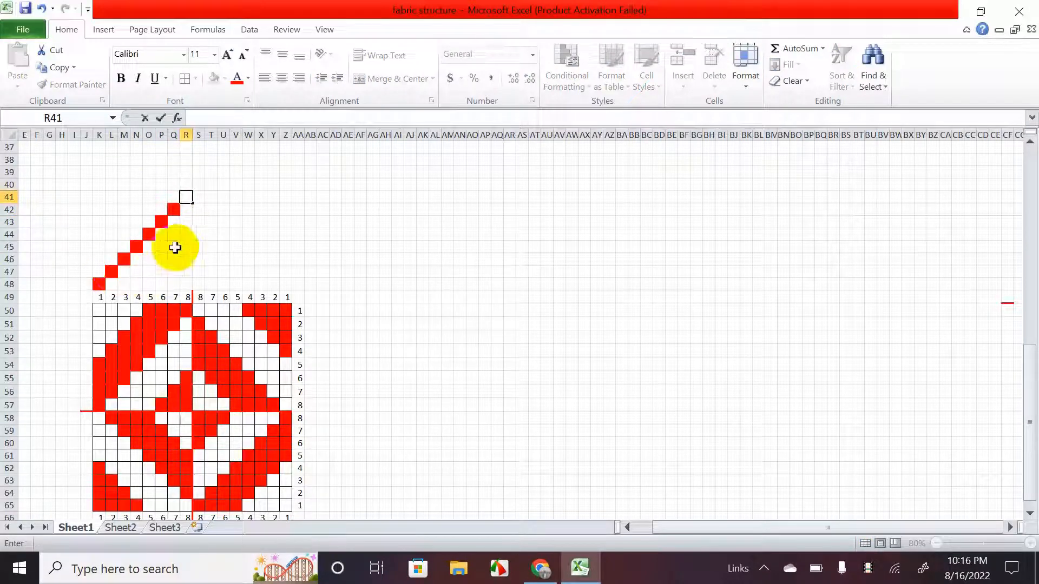
key(Escape)
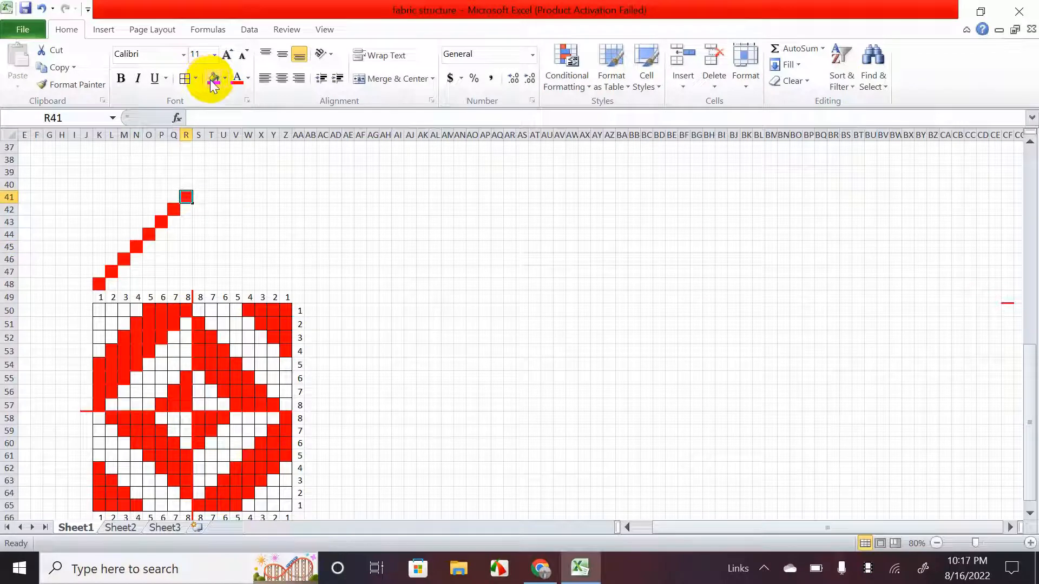
click(135, 242)
click(162, 221)
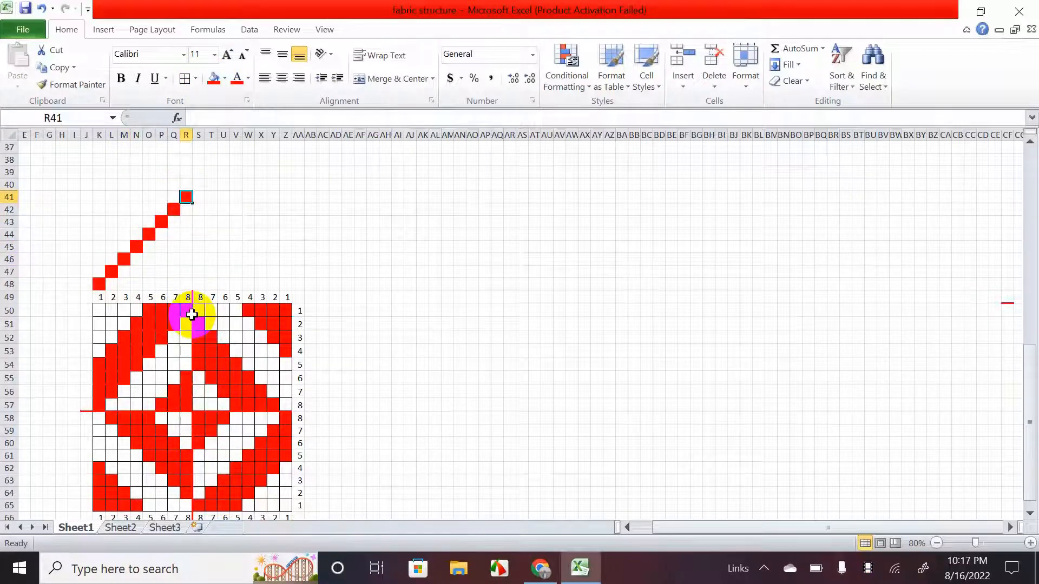
- Fill the descending diagonal S45, T46, U47 and V48 above the grid with red
scroll(195, 318, down, 1)
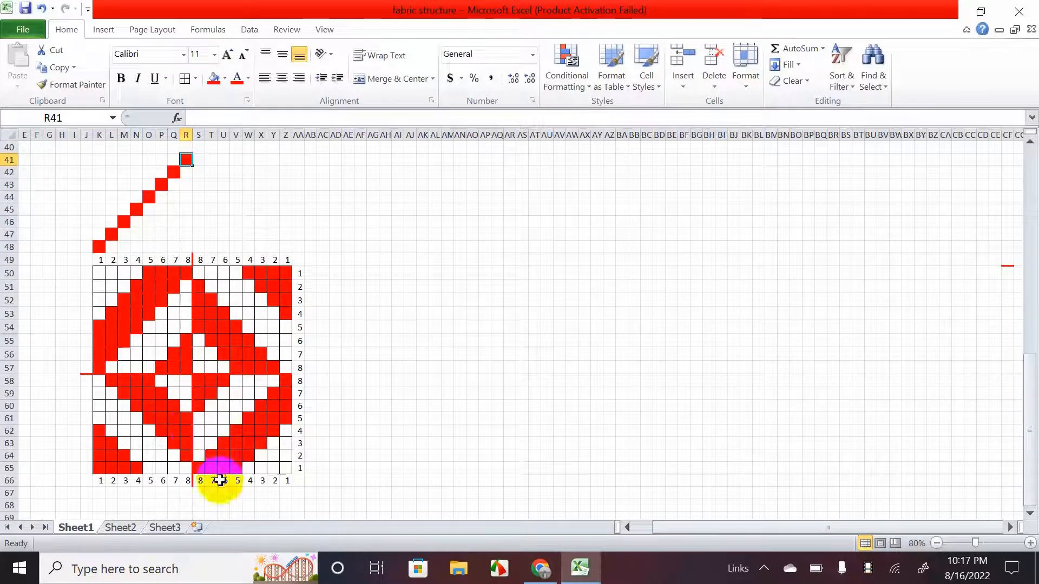
click(200, 483)
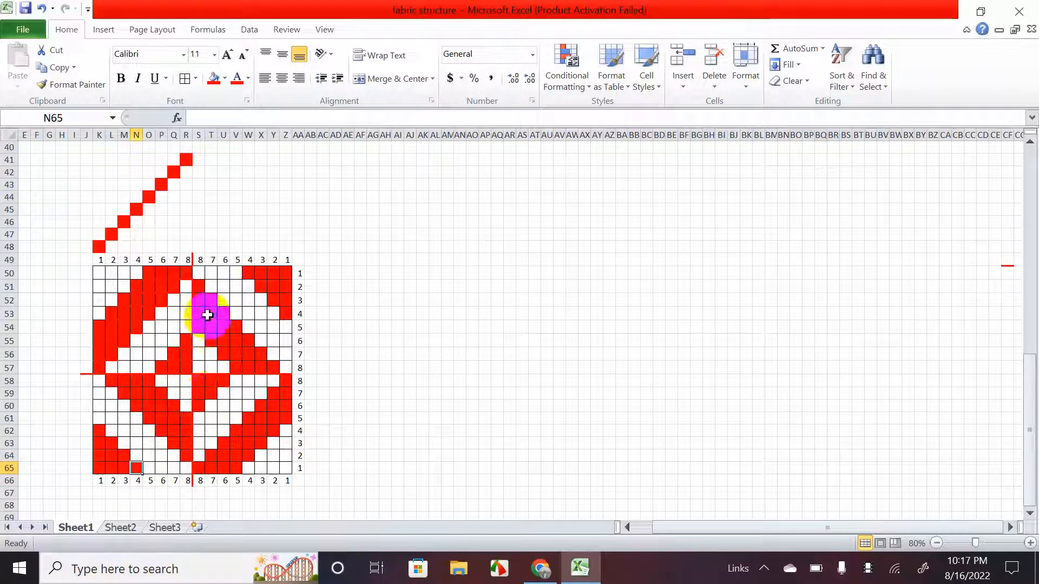
click(199, 246)
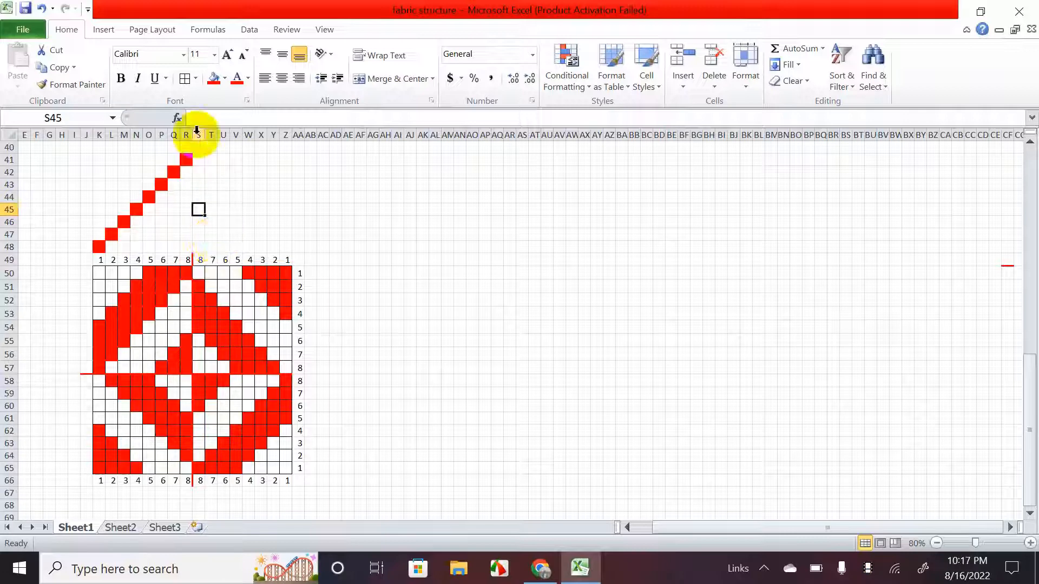
click(214, 78)
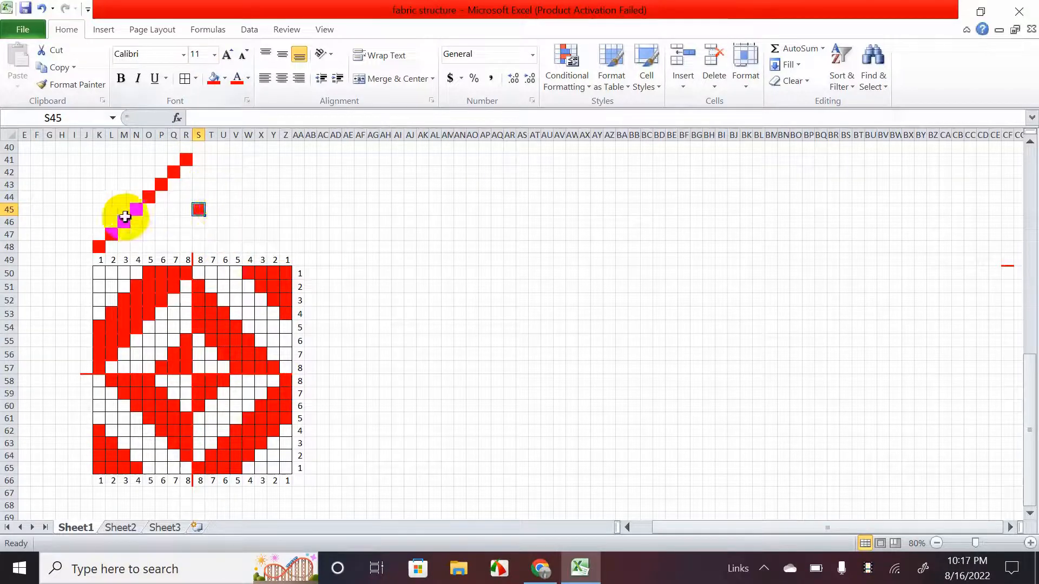
key(F4)
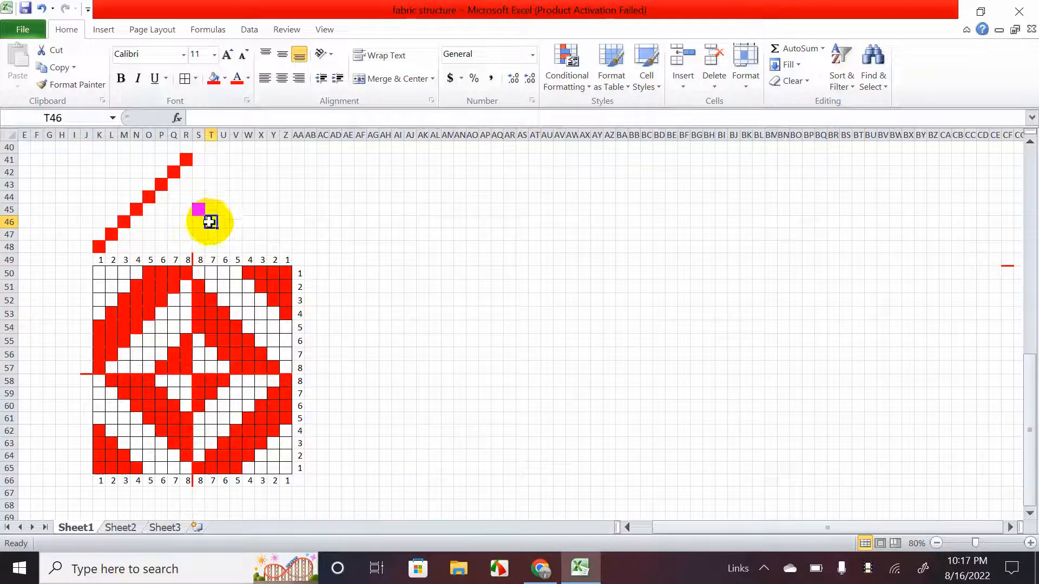
click(213, 78)
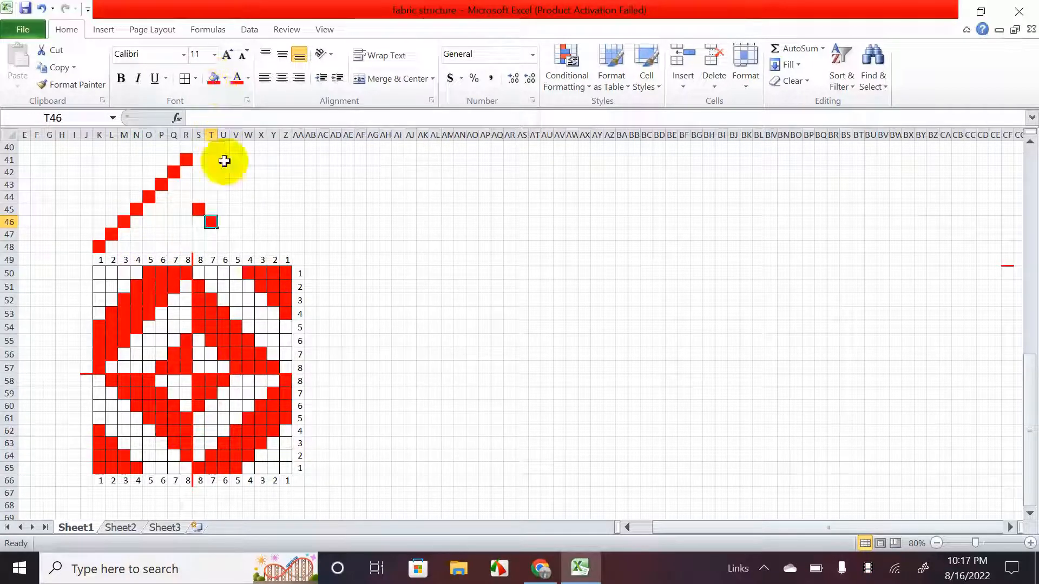
click(223, 235)
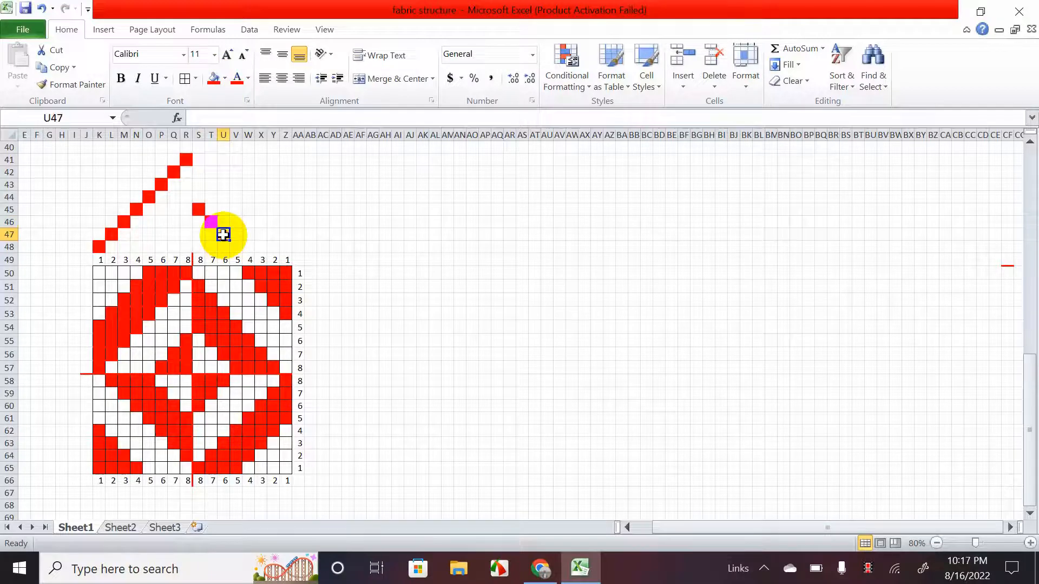
click(214, 78)
click(237, 246)
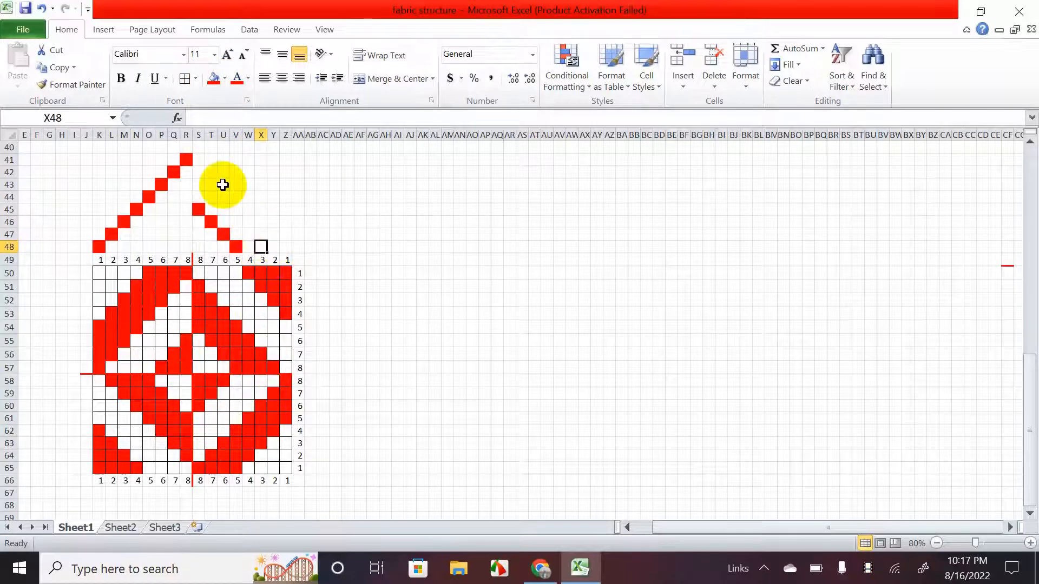
- Fill the descending diagonal W41, X42, Y43 and Z44 above the grid with red
click(248, 273)
key(F4)
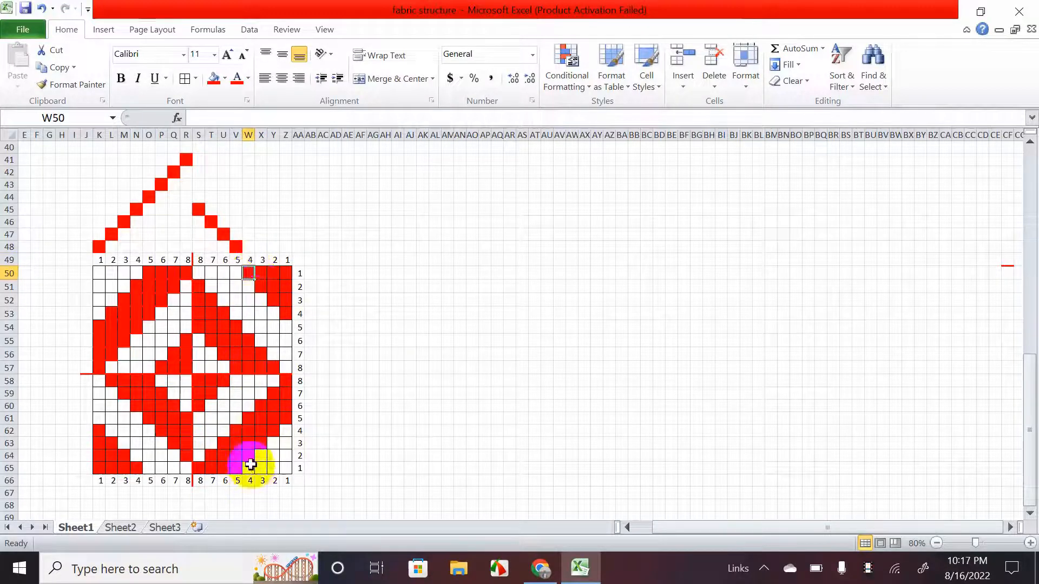
click(251, 464)
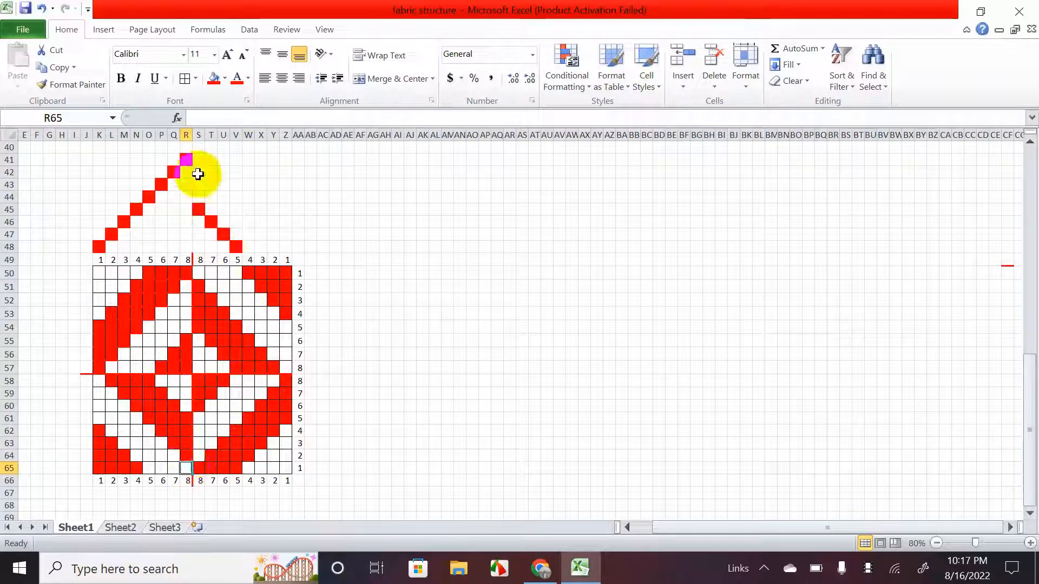
click(248, 159)
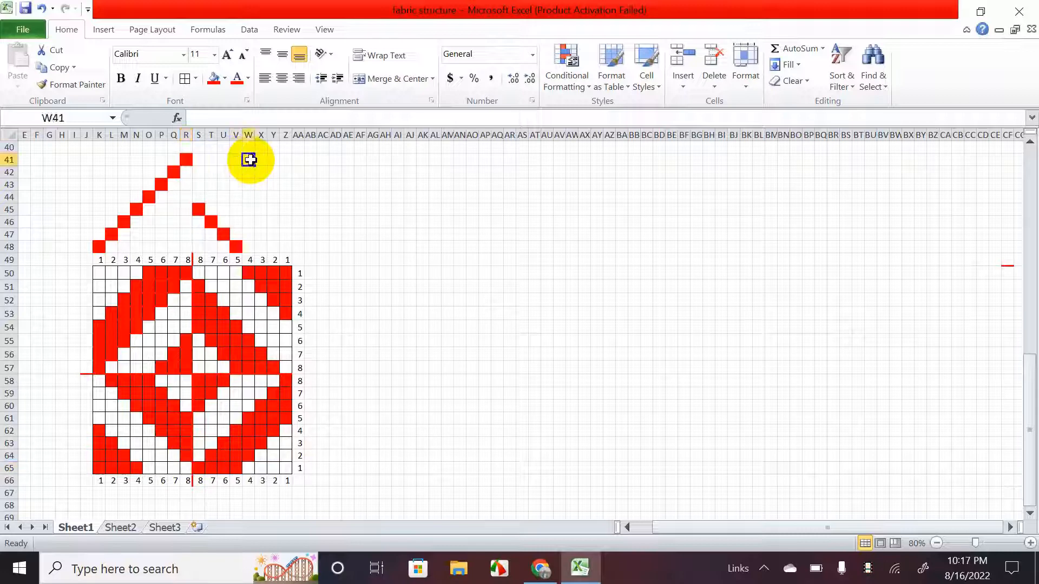
click(214, 79)
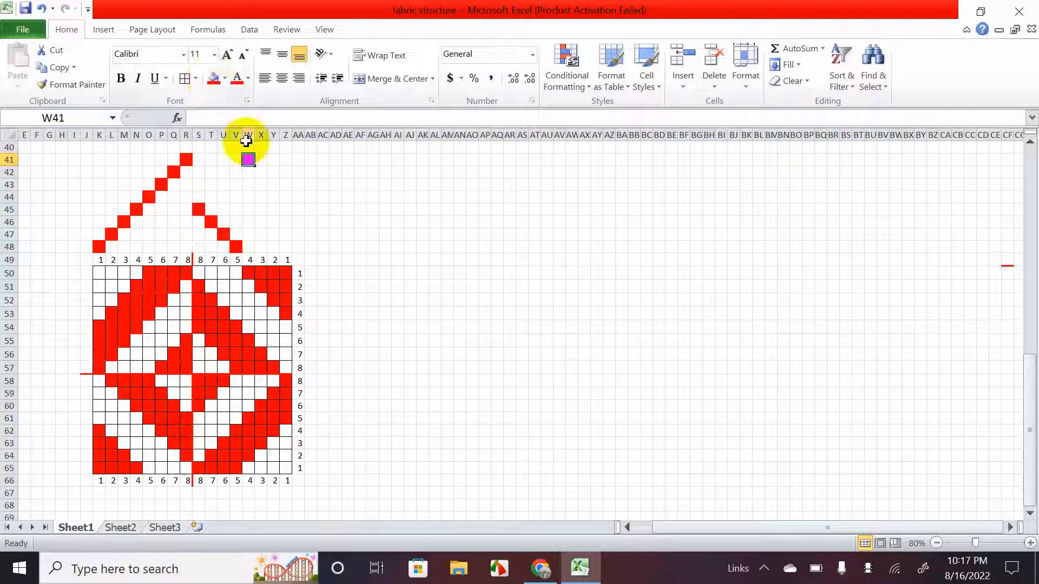
click(262, 177)
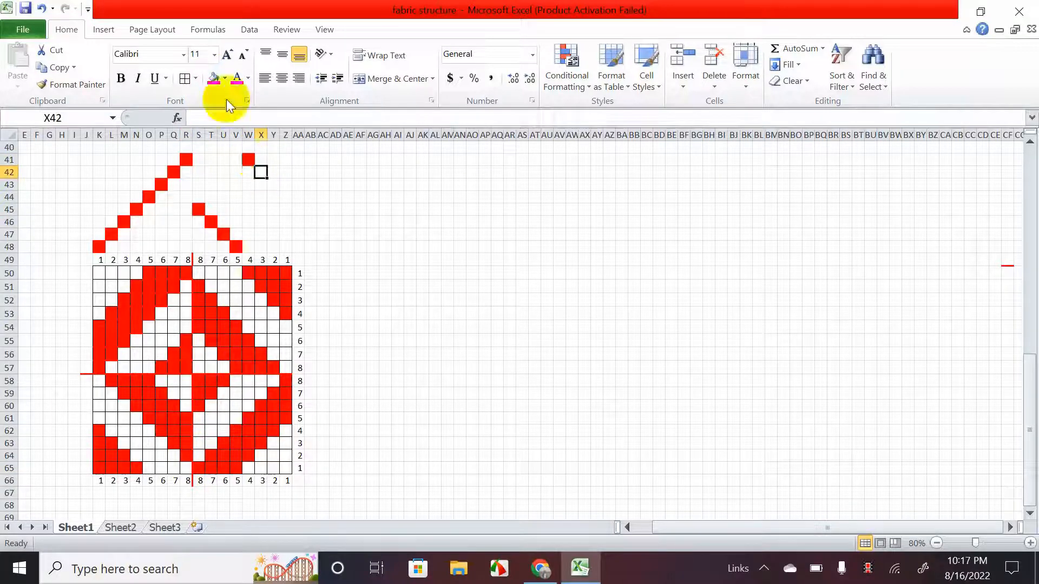
click(273, 184)
click(285, 196)
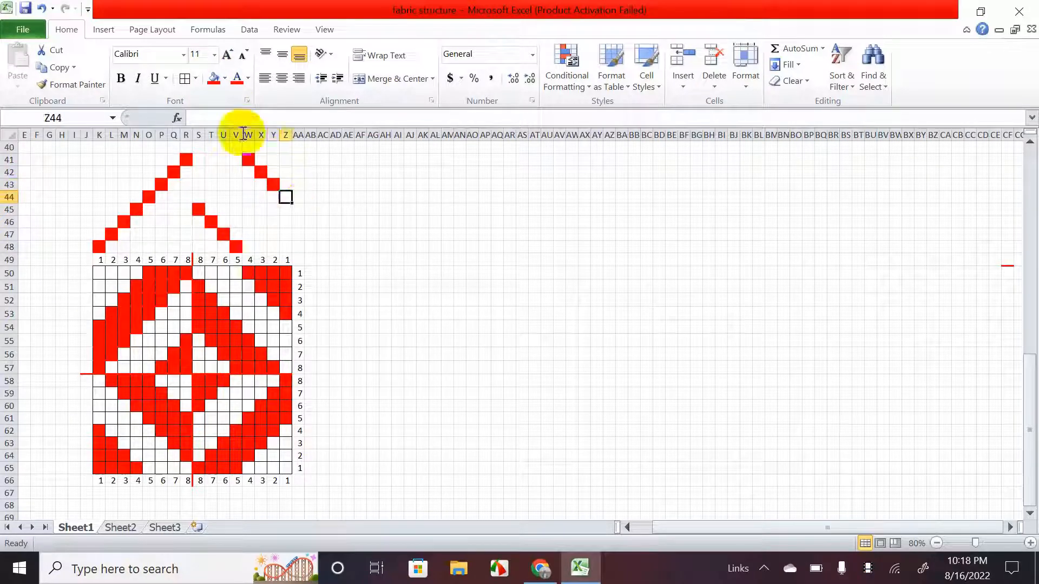
click(213, 78)
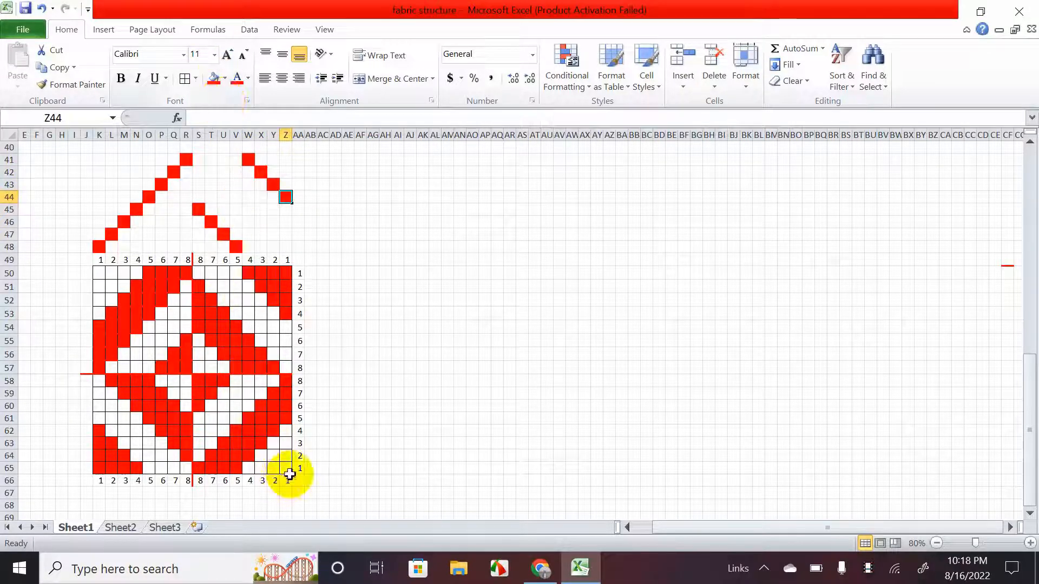
- Try red borders on all cells of K40:Z48 and undo them
drag(285, 467, 151, 462)
click(323, 393)
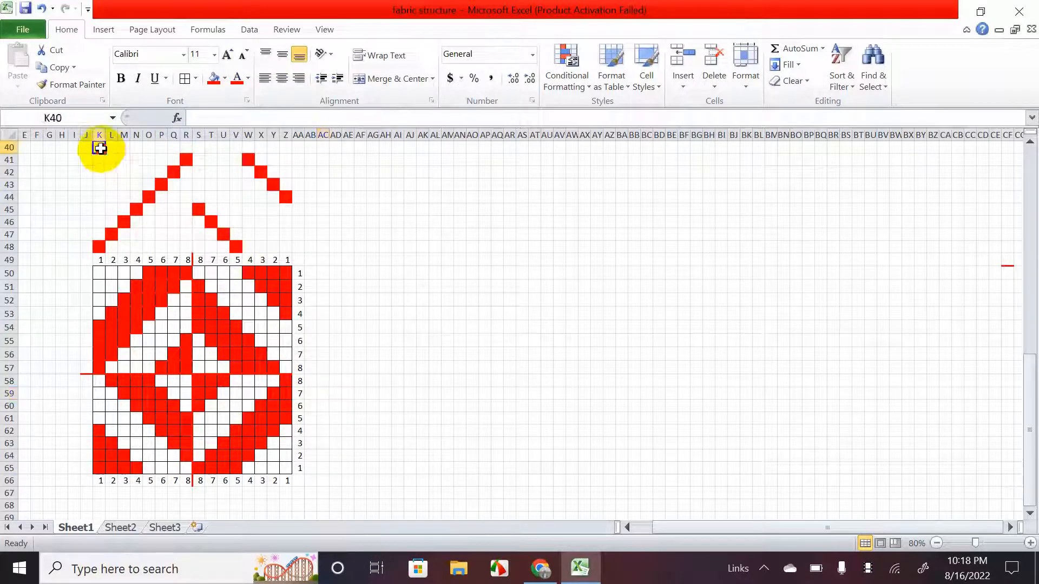
drag(100, 148, 291, 246)
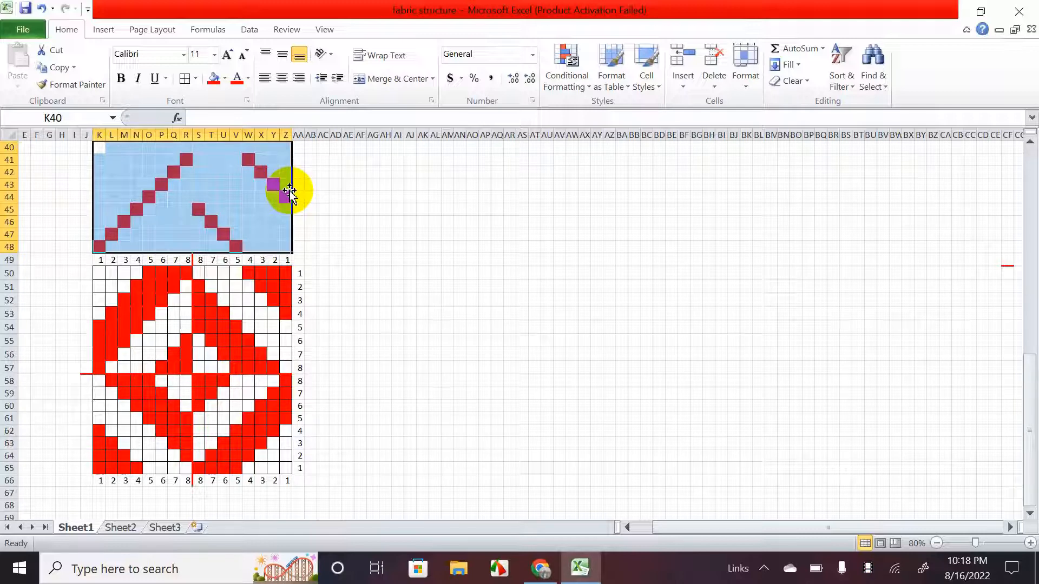
click(184, 79)
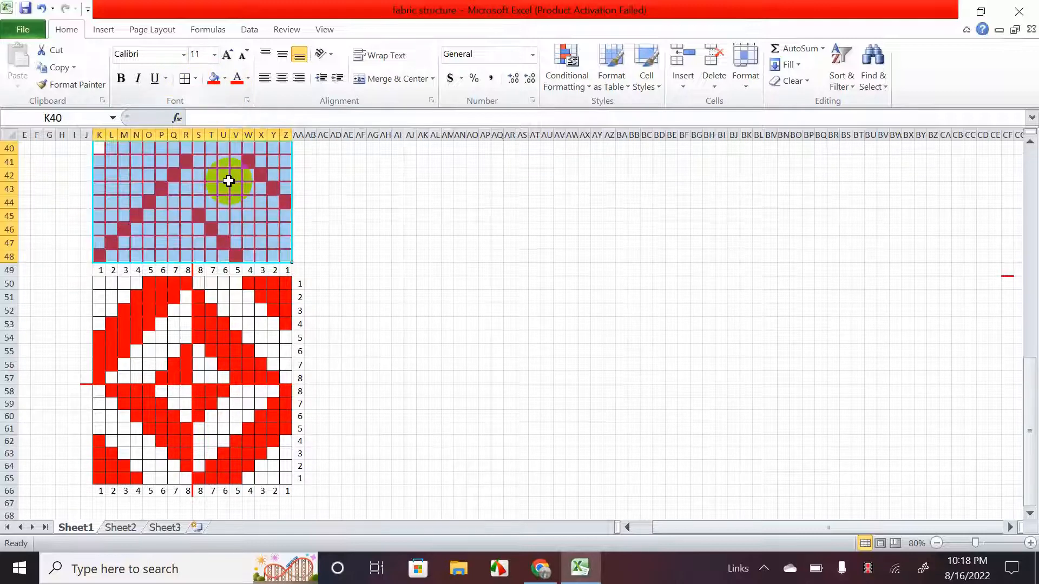
click(334, 259)
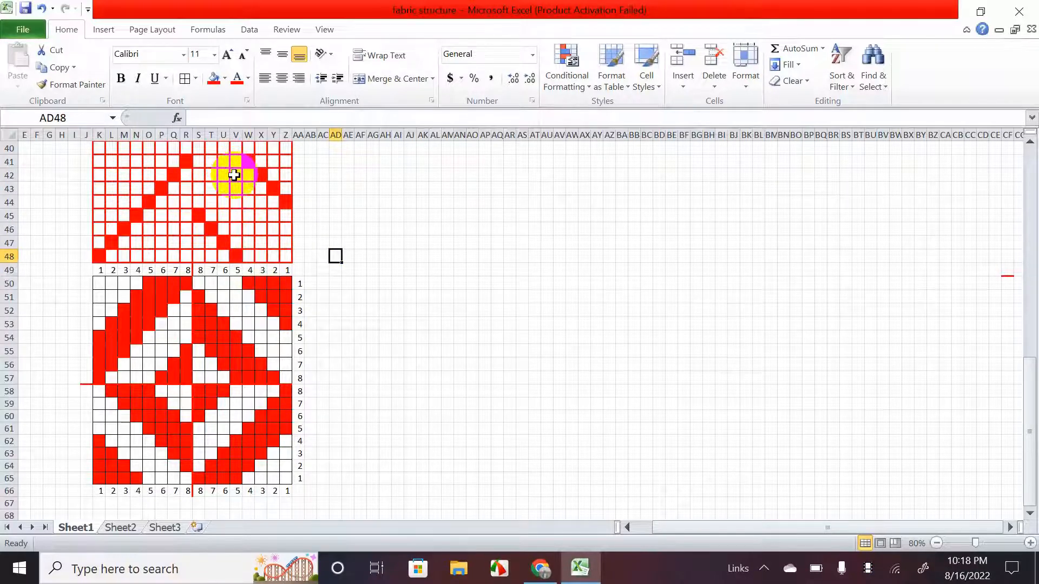
key(ctrl+z)
key(ctrl+z)
key(ctrl+z)
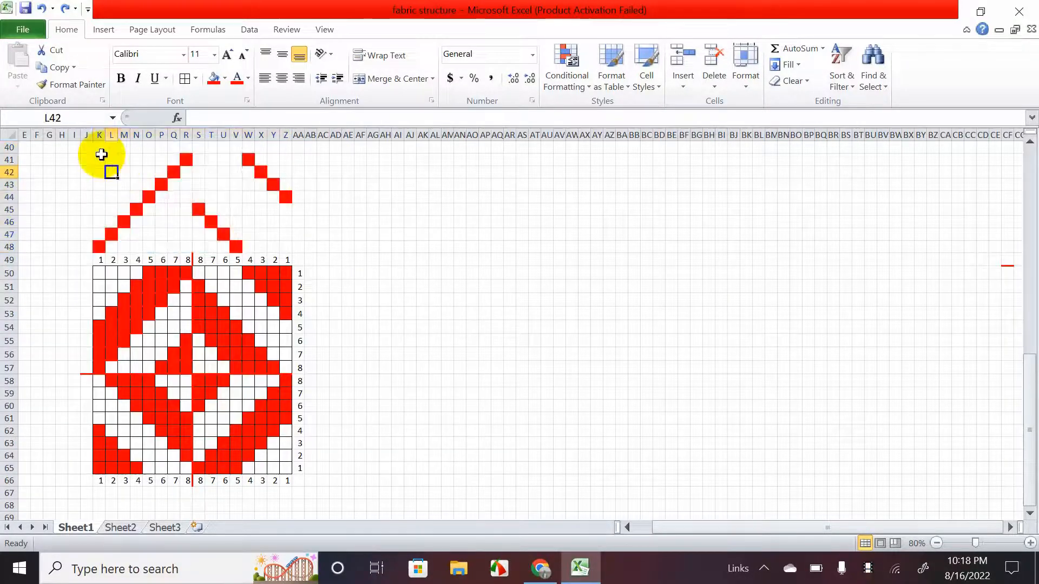
- Apply red borders to all cells of K41:Z48 around the diagonals above the grid
drag(102, 152, 267, 235)
click(223, 198)
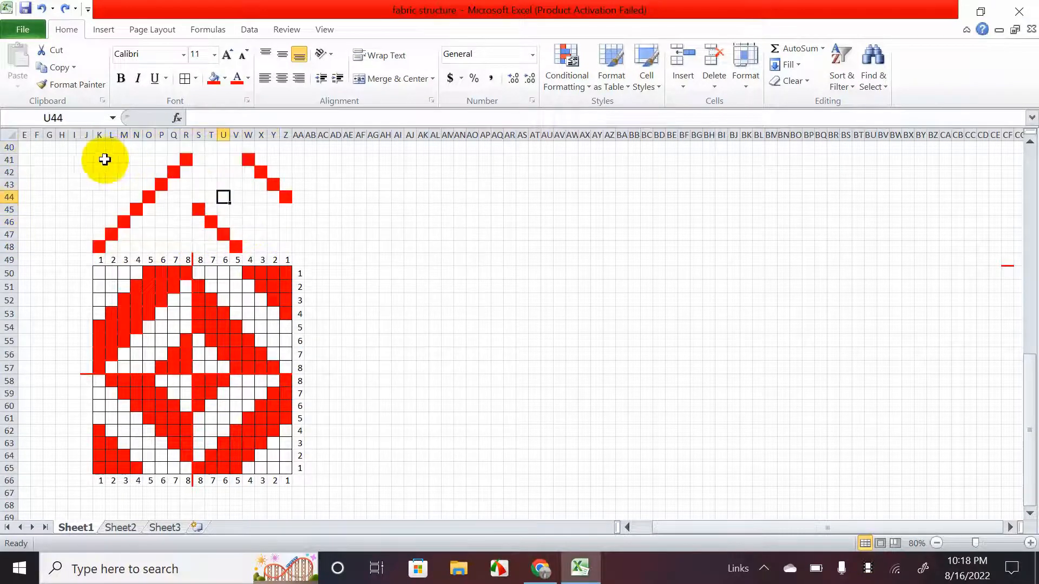
drag(105, 158, 285, 248)
click(183, 77)
click(346, 281)
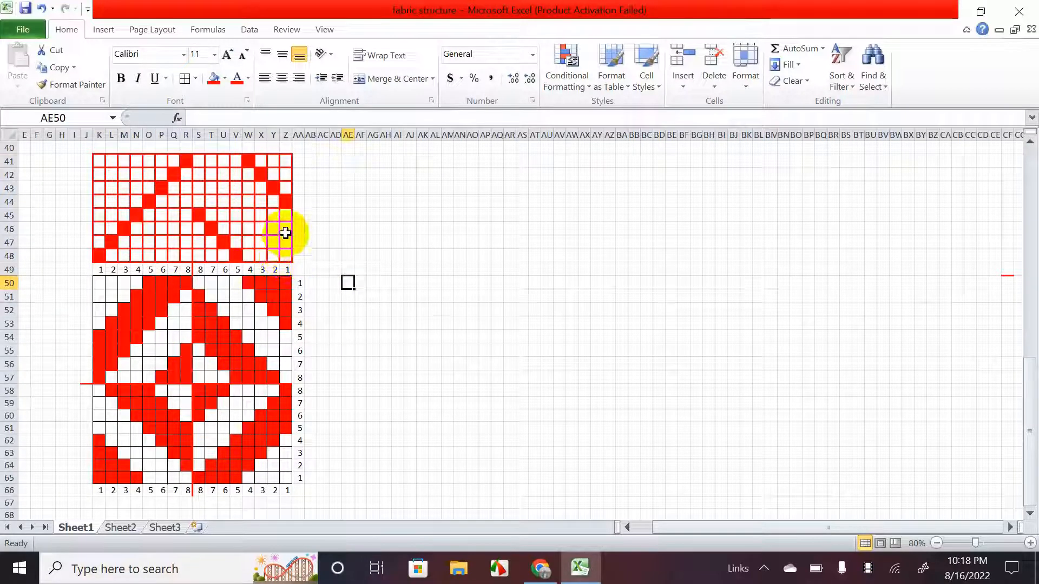
- Apply red borders to all cells of AC50:AJ65 beside the row numbers of the weave design
click(285, 162)
click(297, 162)
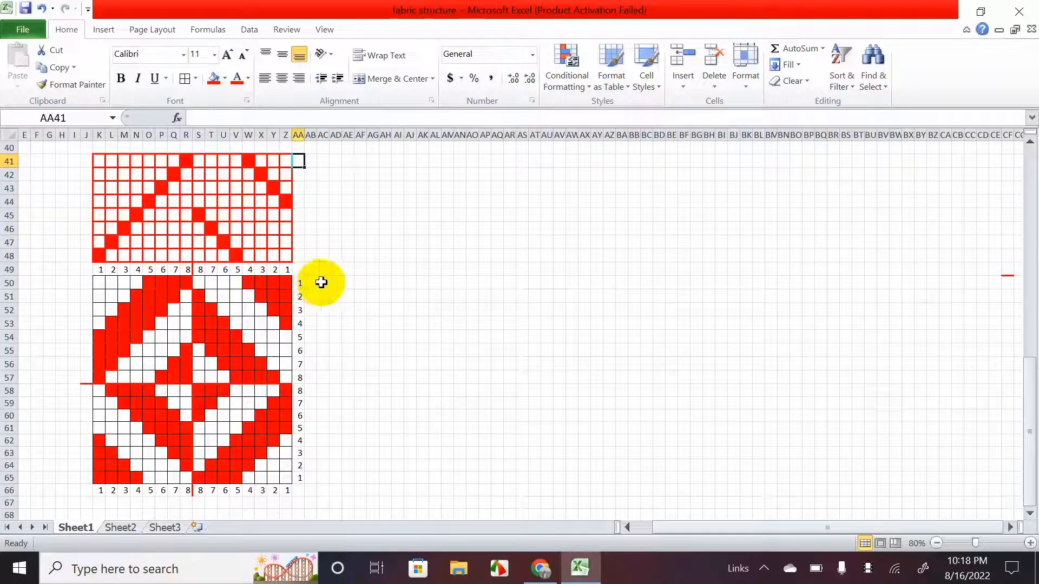
drag(323, 282, 413, 480)
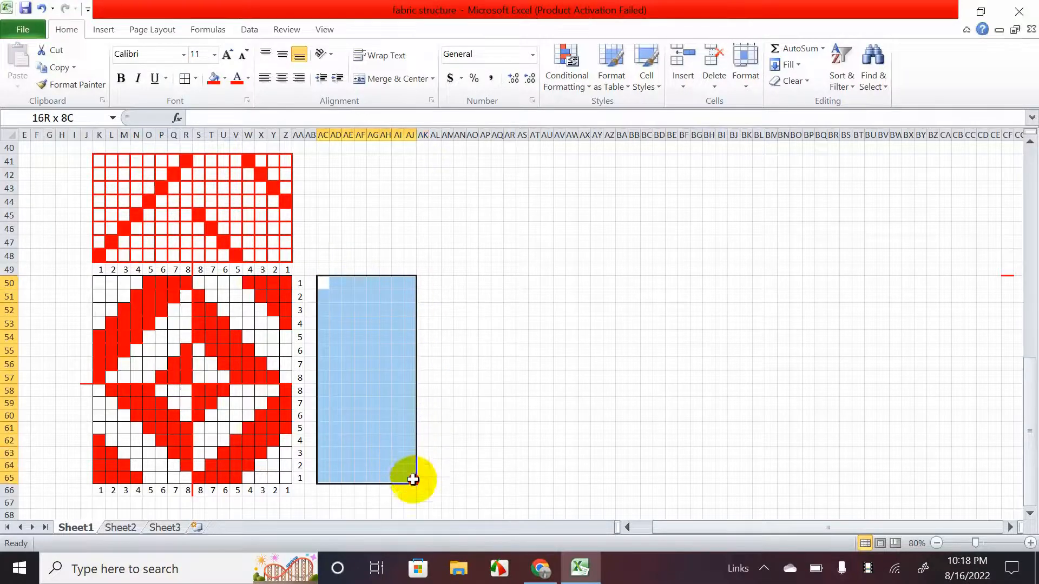
click(184, 79)
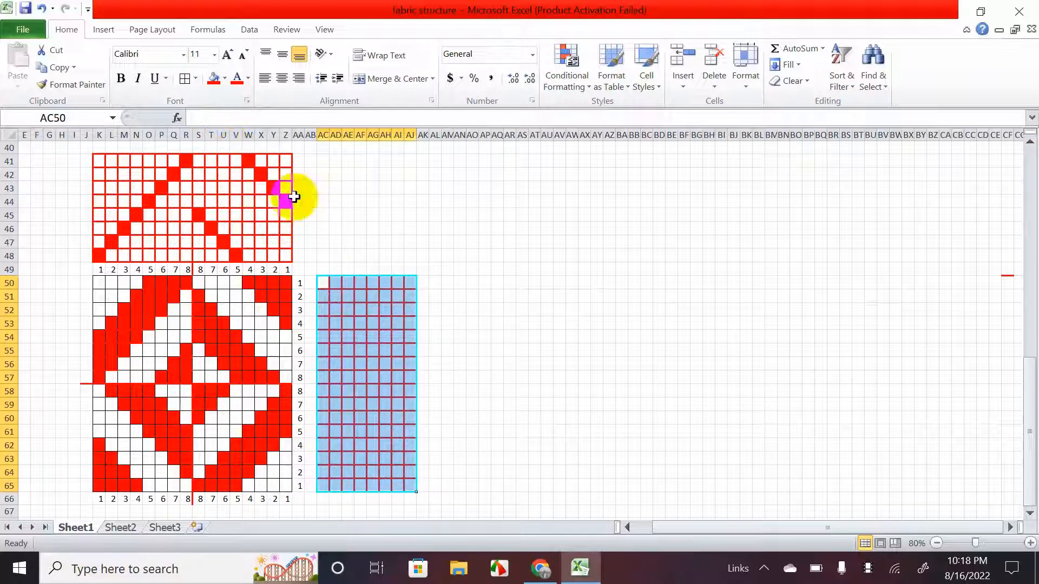
- Copy the weave design's K50:R65 half into the 8-column block starting at AC50 and end copy mode
click(98, 285)
drag(98, 285, 192, 490)
key(ctrl+c)
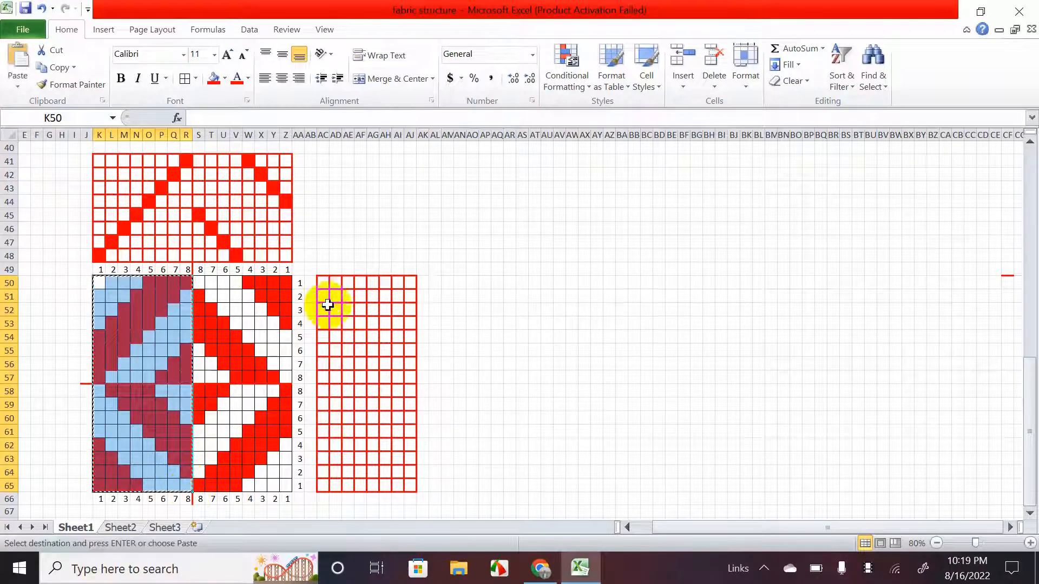
click(320, 283)
key(ctrl+v)
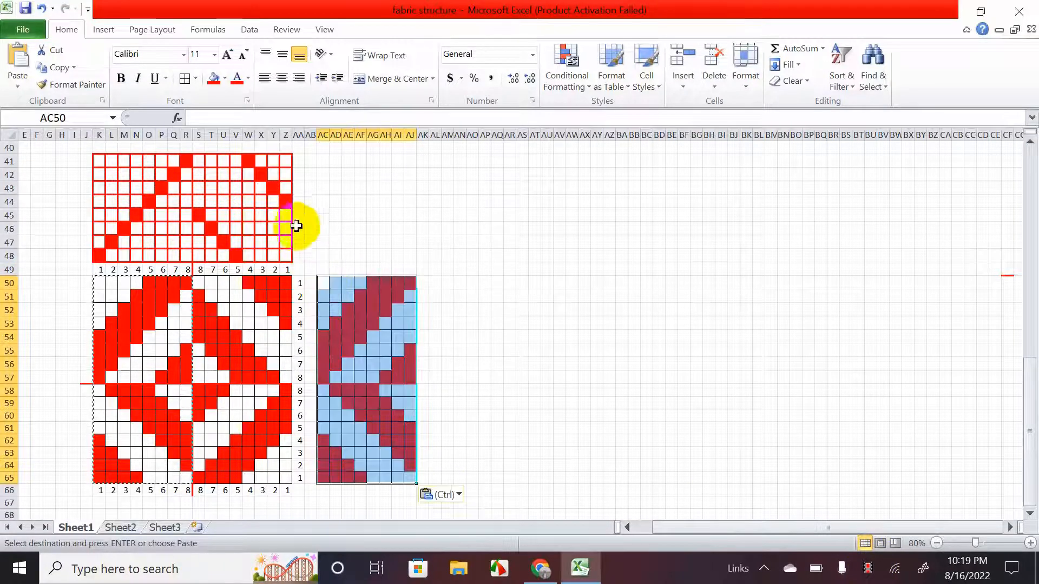
click(398, 293)
click(497, 336)
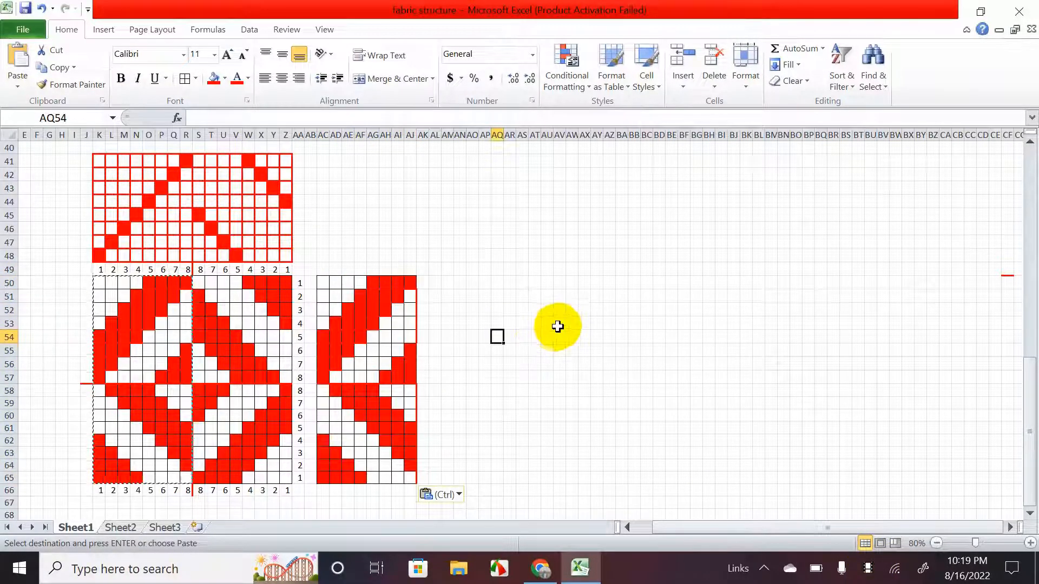
click(557, 324)
key(Escape)
click(547, 362)
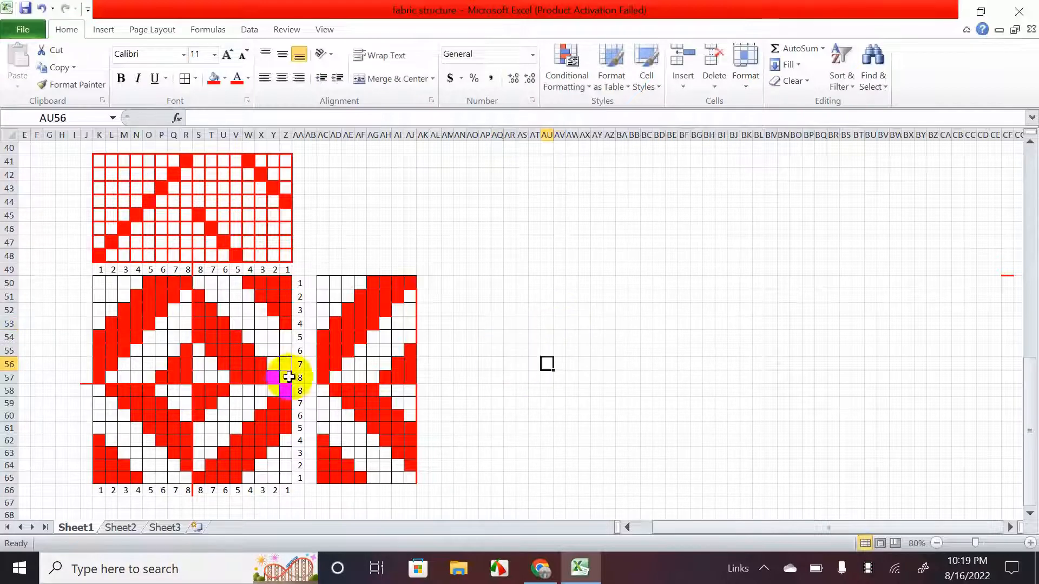
scroll(211, 324, up, 1)
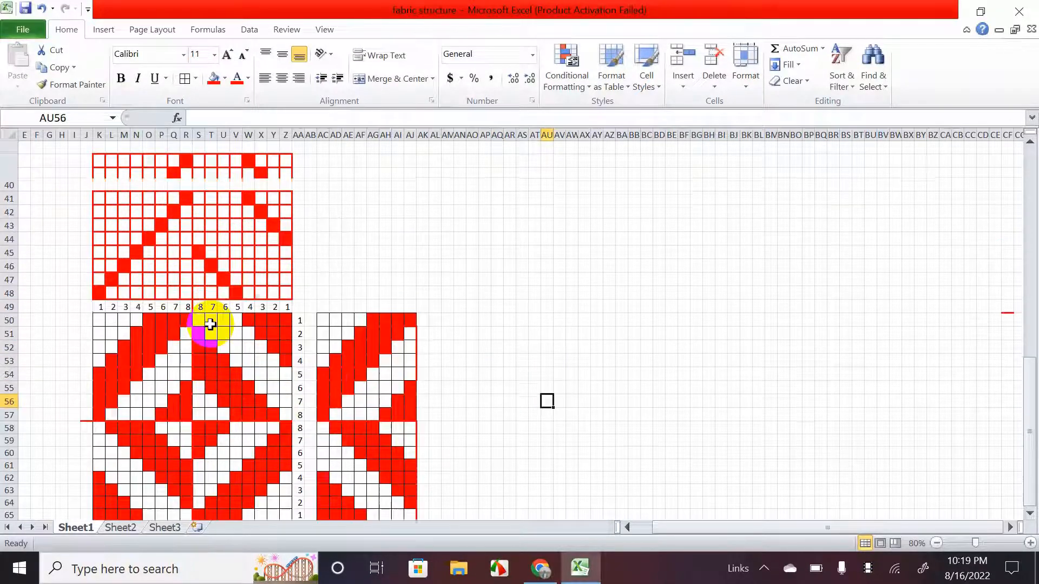
scroll(210, 323, down, 1)
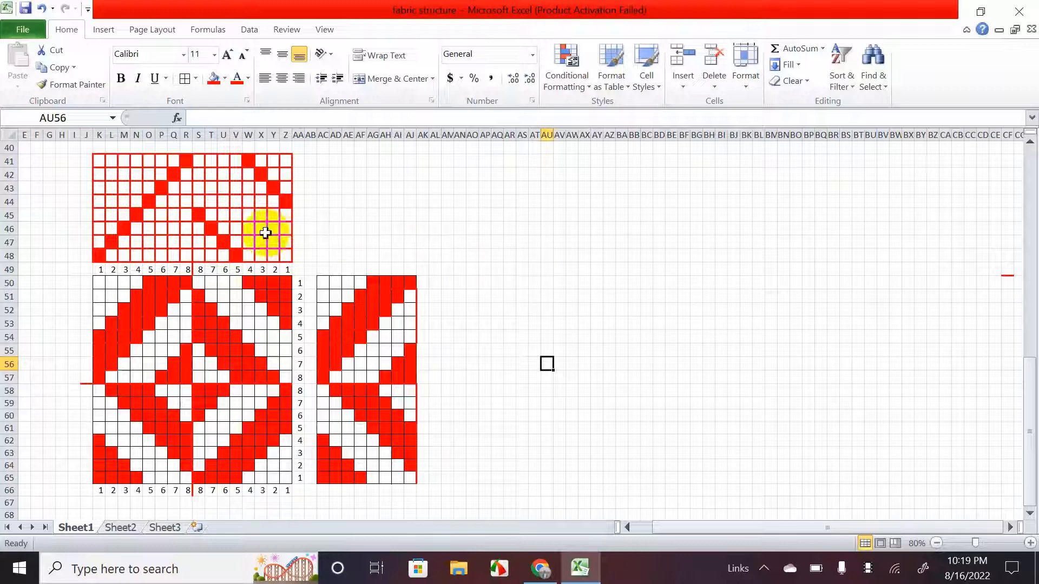
double_click(249, 228)
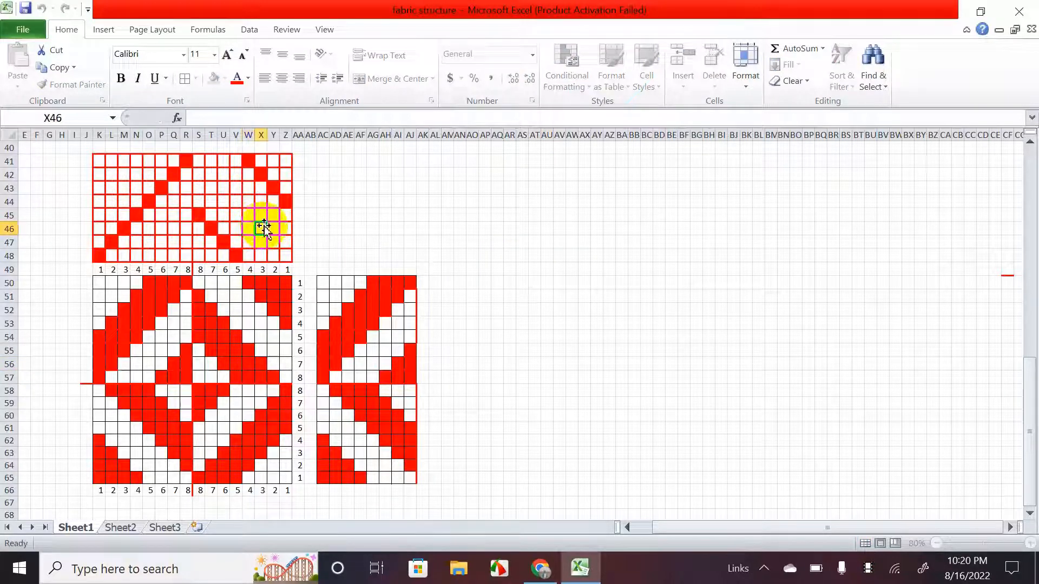